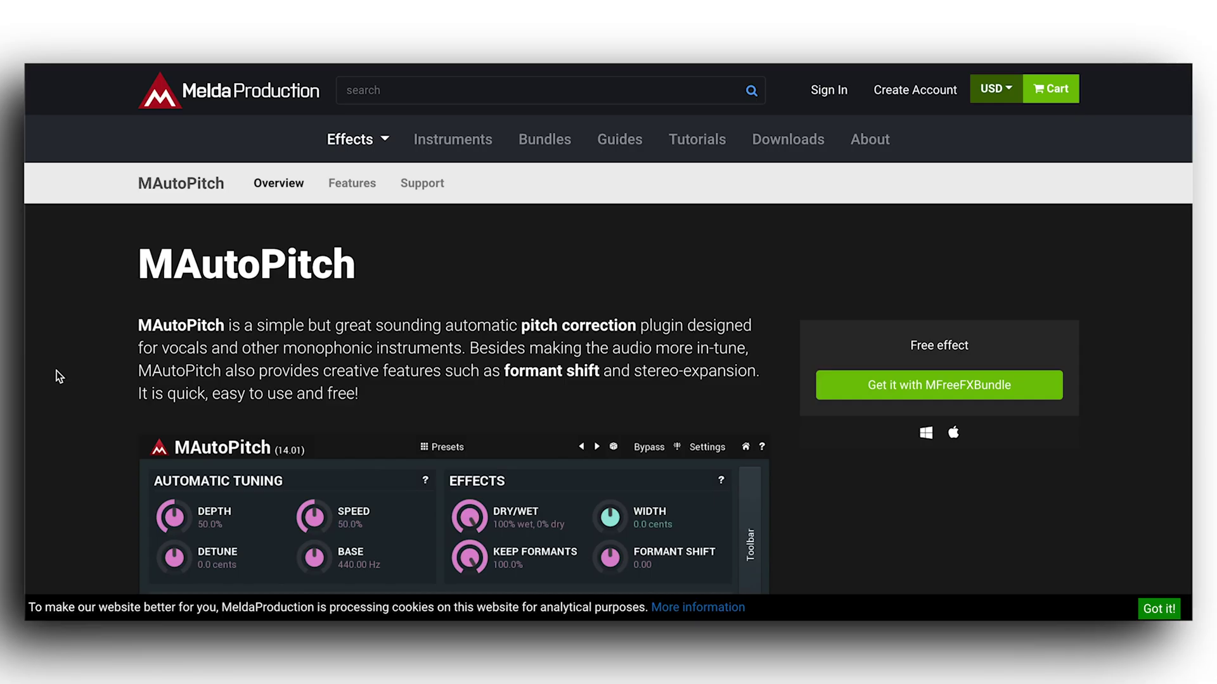
Review the MAutoPitch product page, open the MFreeFXBundle page that contains it, and go to its free download
scroll(56, 371, "down", 2)
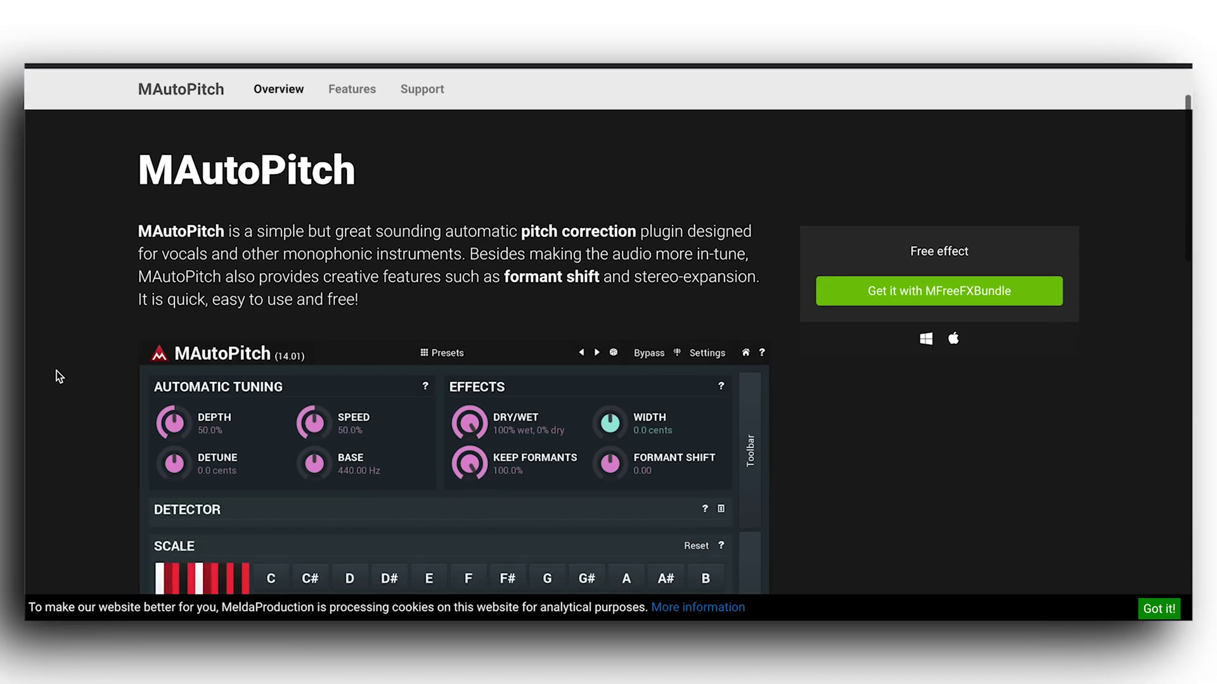
scroll(55, 376, "down", 4)
scroll(56, 376, "up", 3)
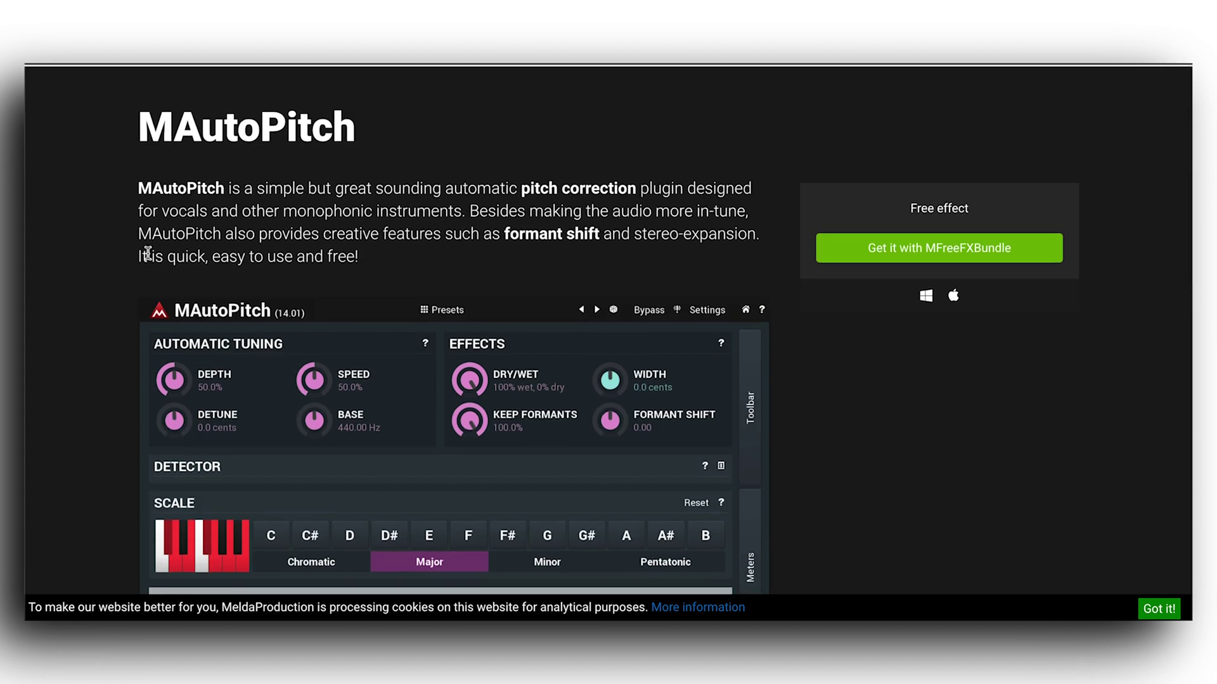
scroll(147, 253, "up", 1)
scroll(109, 241, "up", 1)
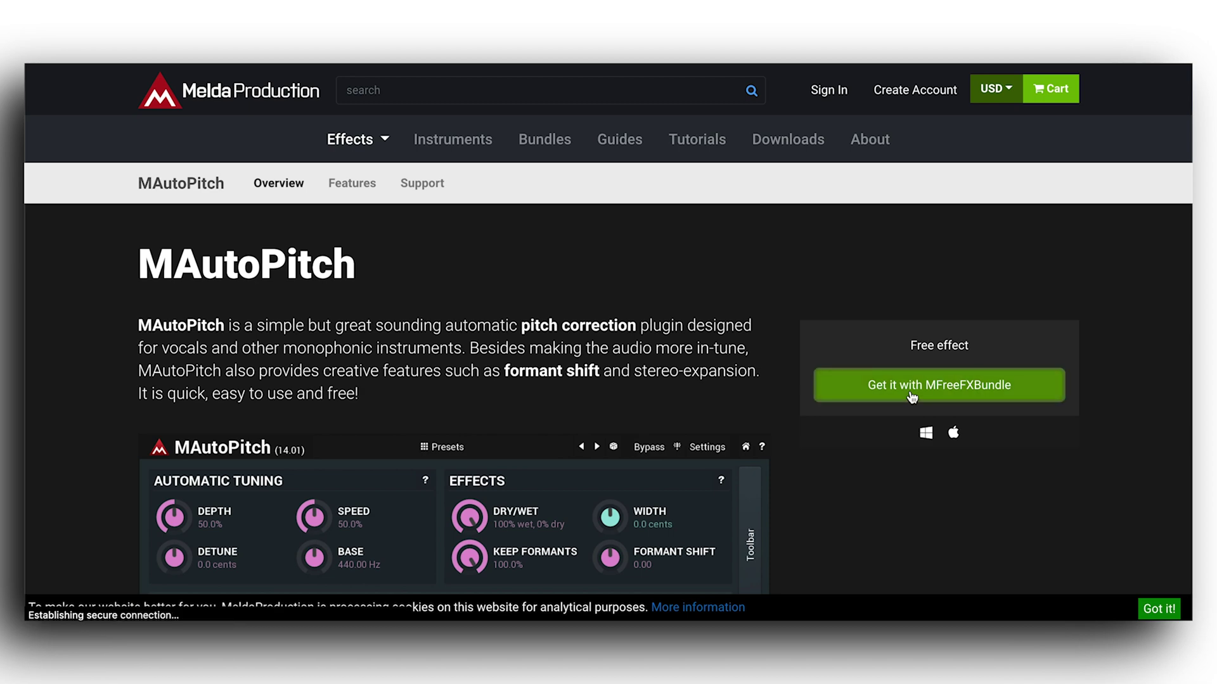
scroll(911, 397, "down", 5)
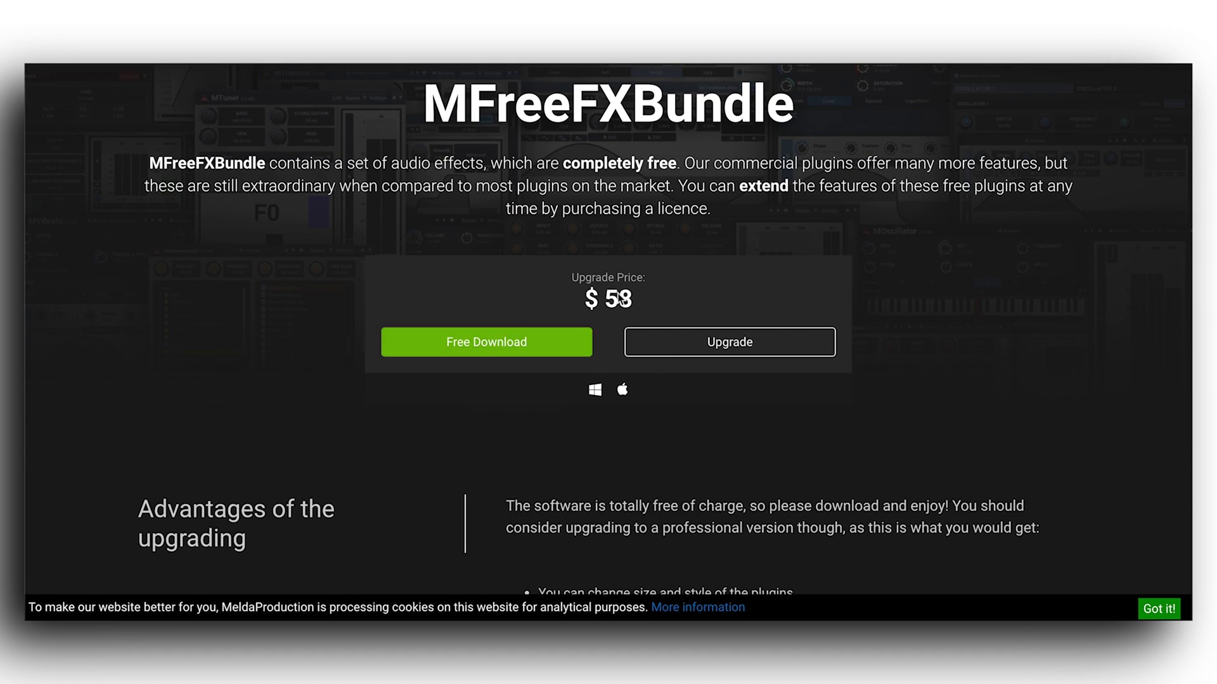
left_click(488, 352)
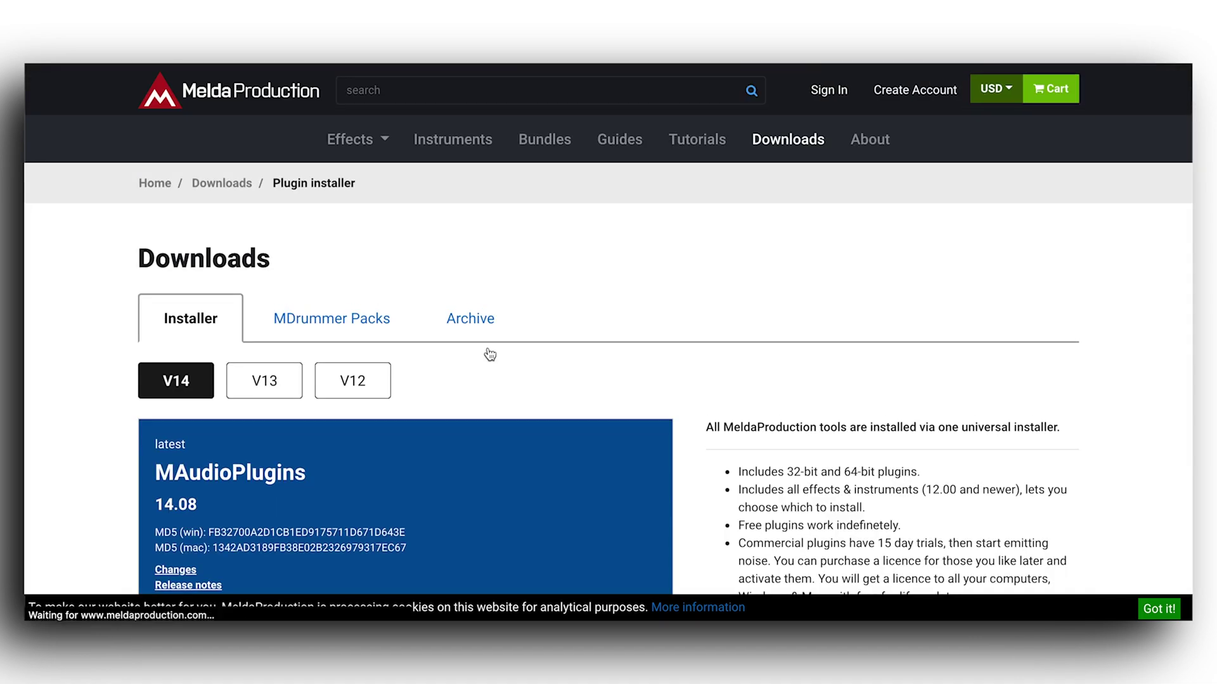
Download the Mac version of the MAudioPlugins 14.08 installer using the preferred cloud download
scroll(549, 404, "down", 3)
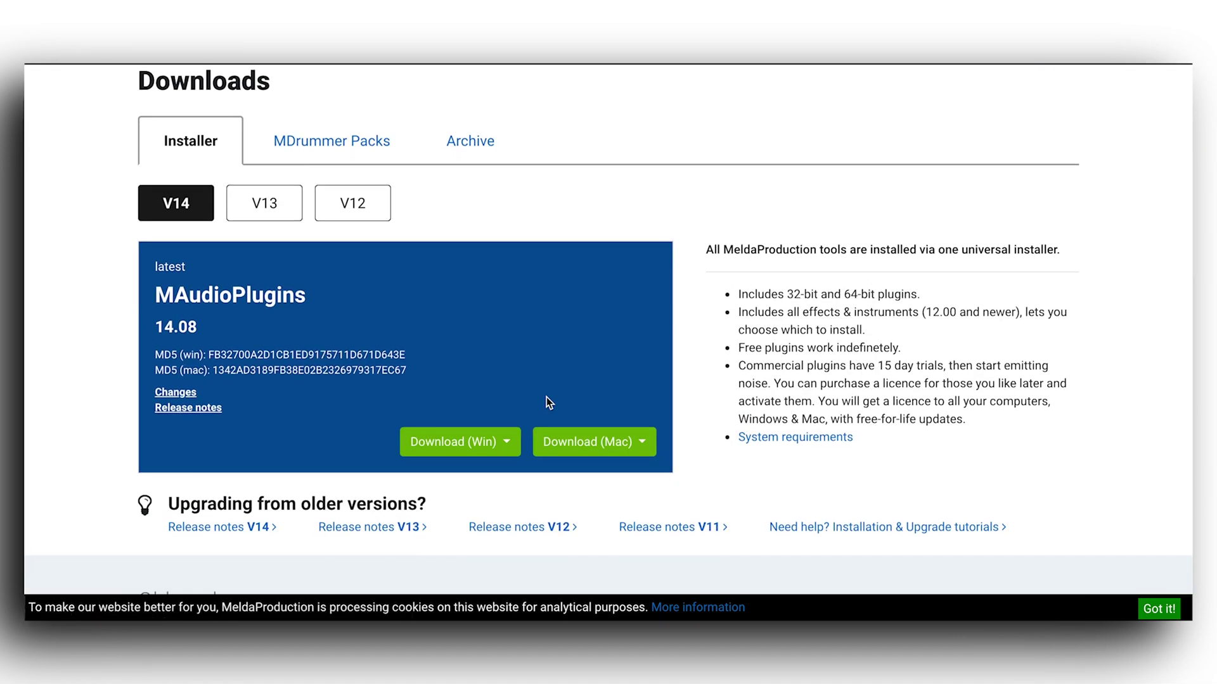
left_click(579, 444)
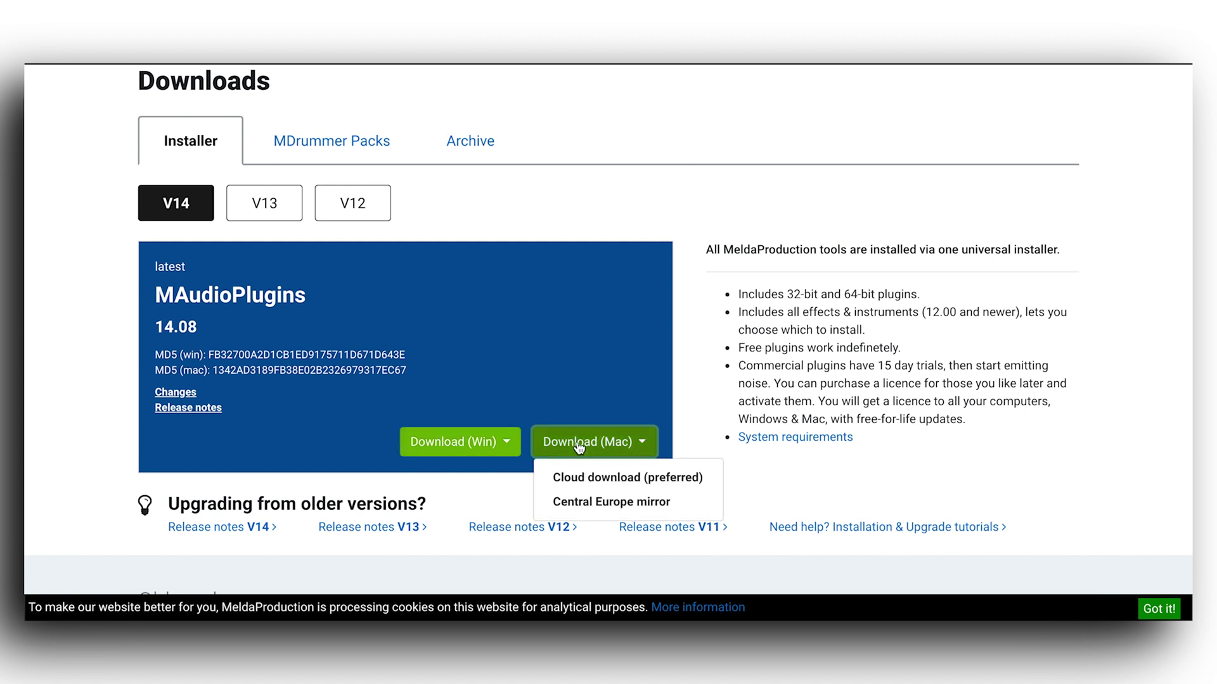
left_click(621, 481)
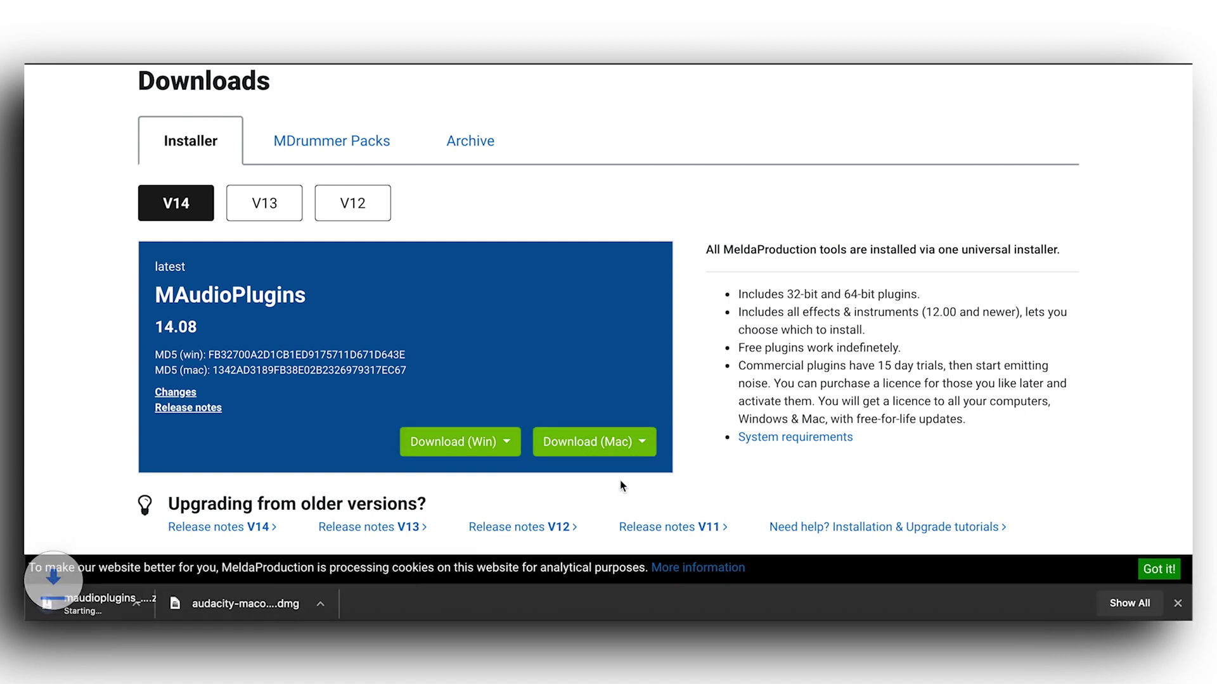
left_click(1145, 606)
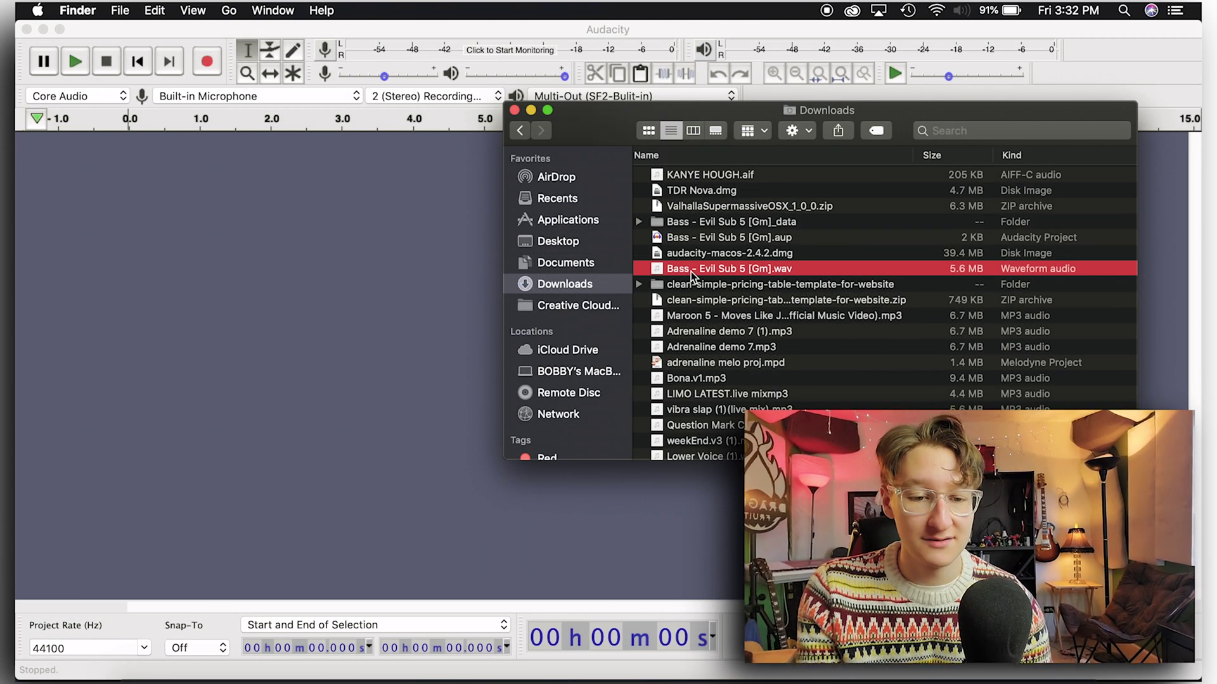
Import "Bass - Evil Sub 5 [Gm].wav" from the Downloads folder into Audacity and select the whole track
left_click_drag(605, 132, 602, 123)
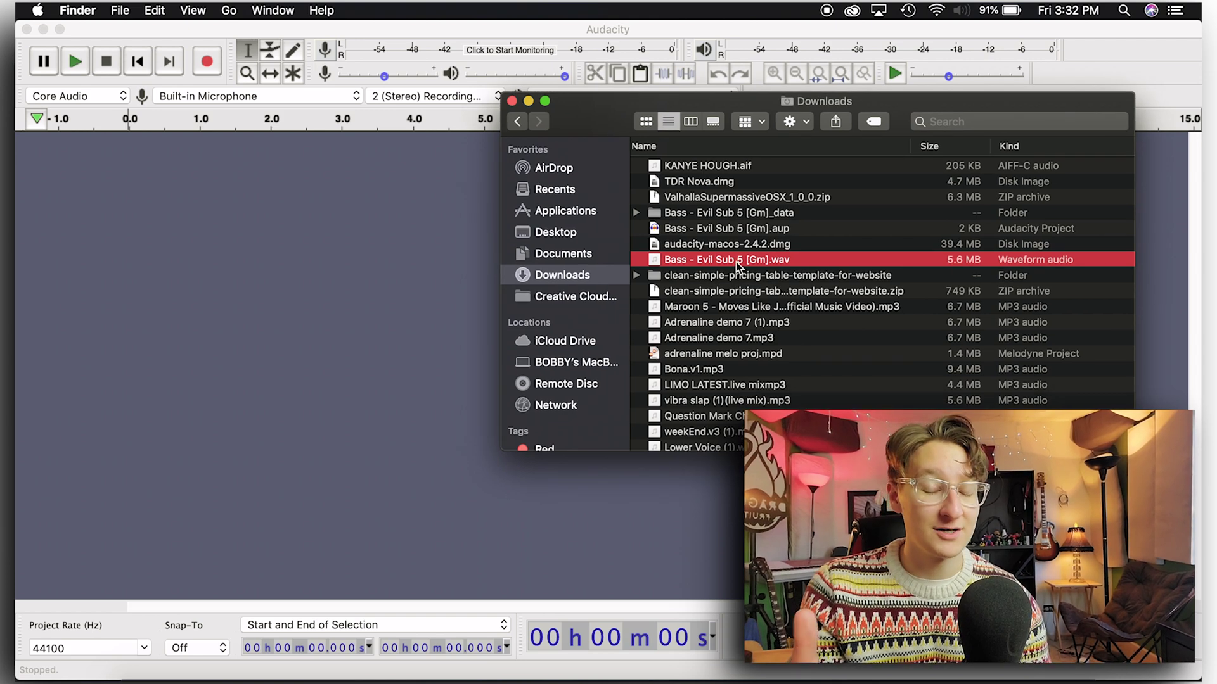
left_click_drag(737, 266, 244, 238)
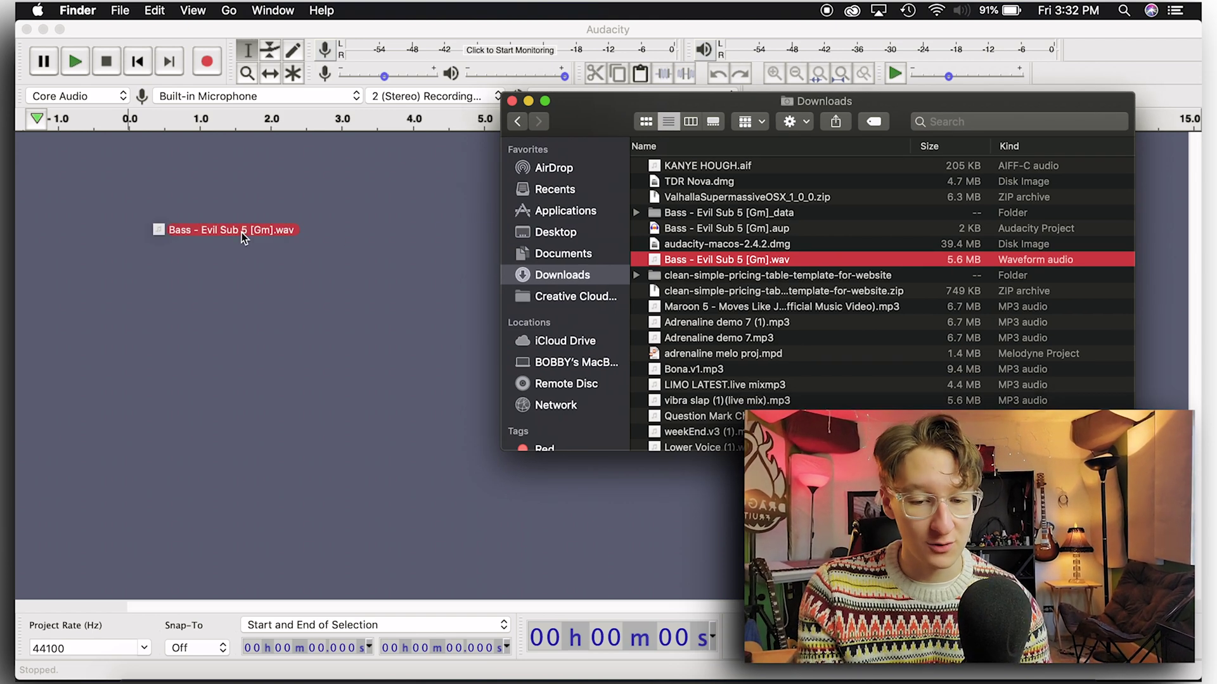
left_click(298, 228)
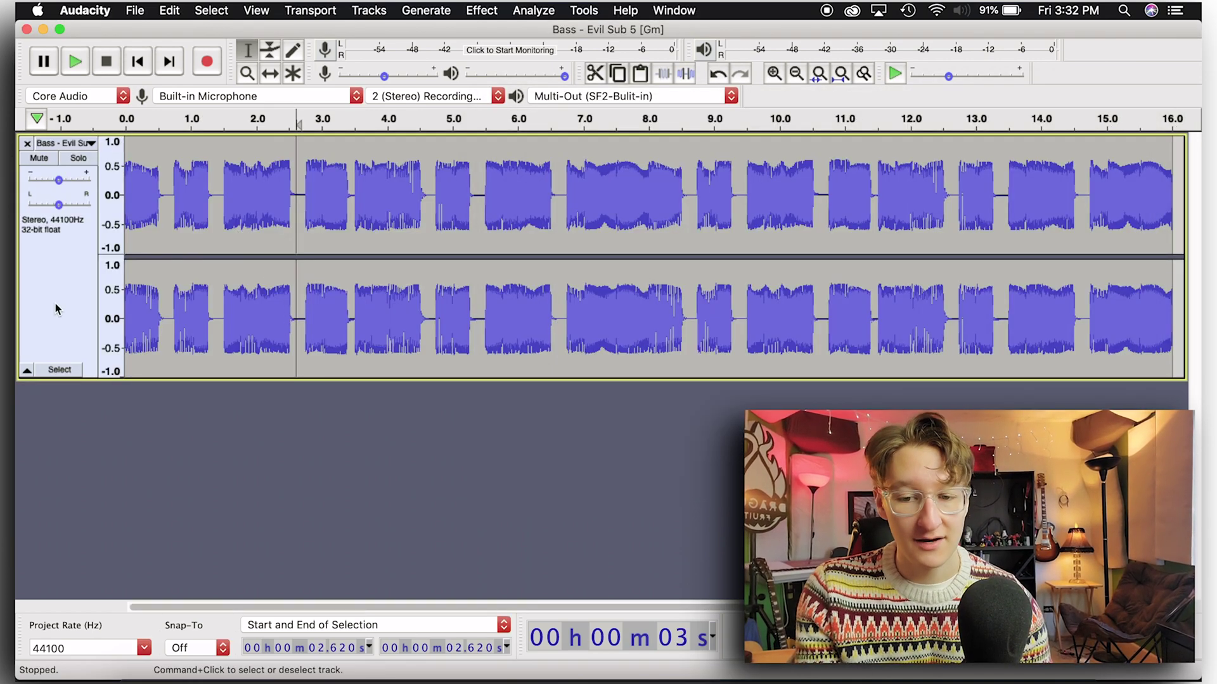
left_click(84, 289)
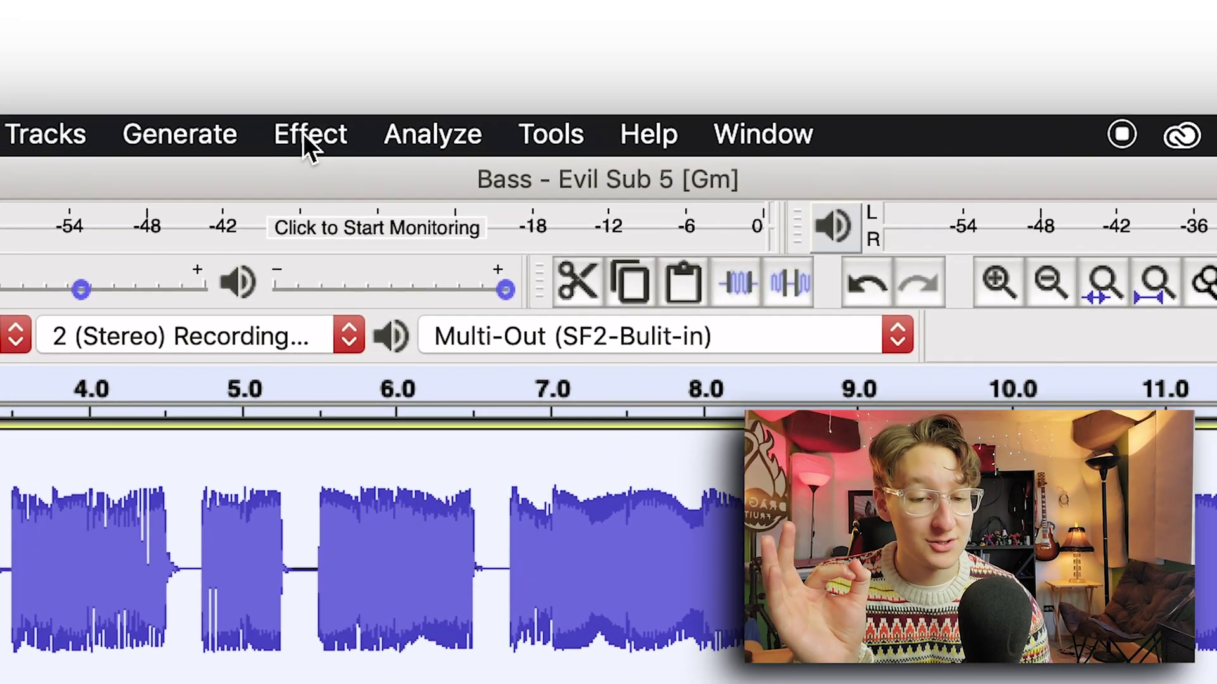
Find both MAutoPitch entries in the plug-in manager, select them for enabling, and confirm the plug-in selection
left_click(482, 10)
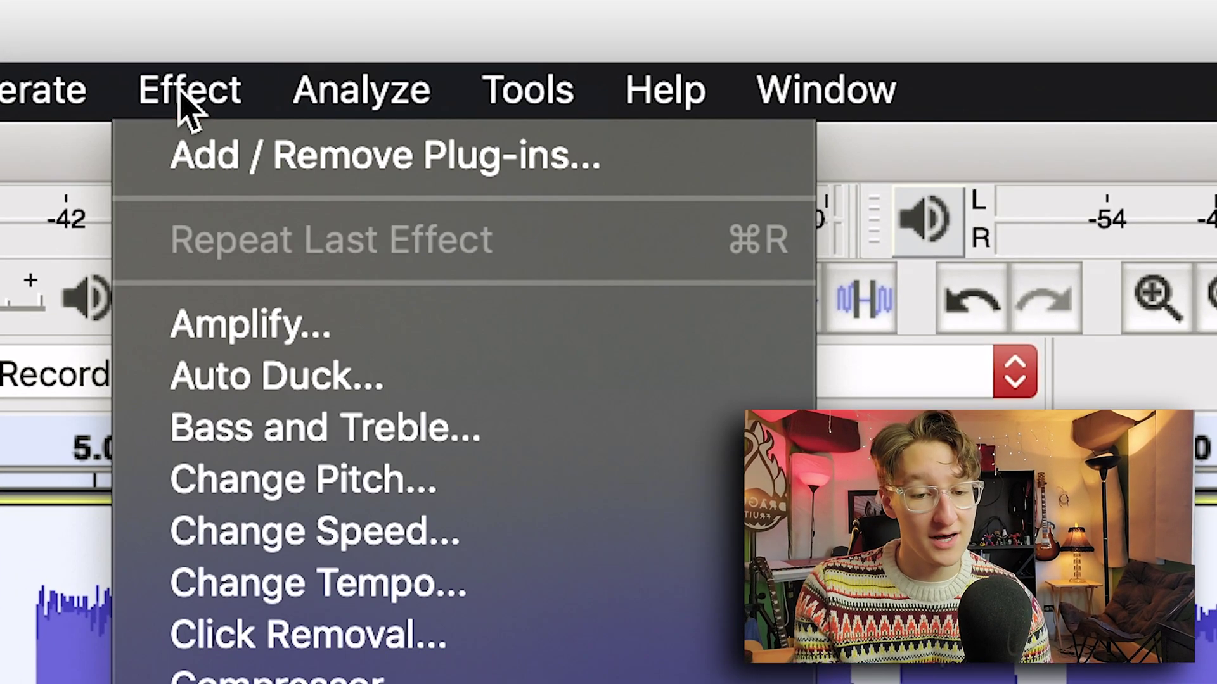
left_click(247, 166)
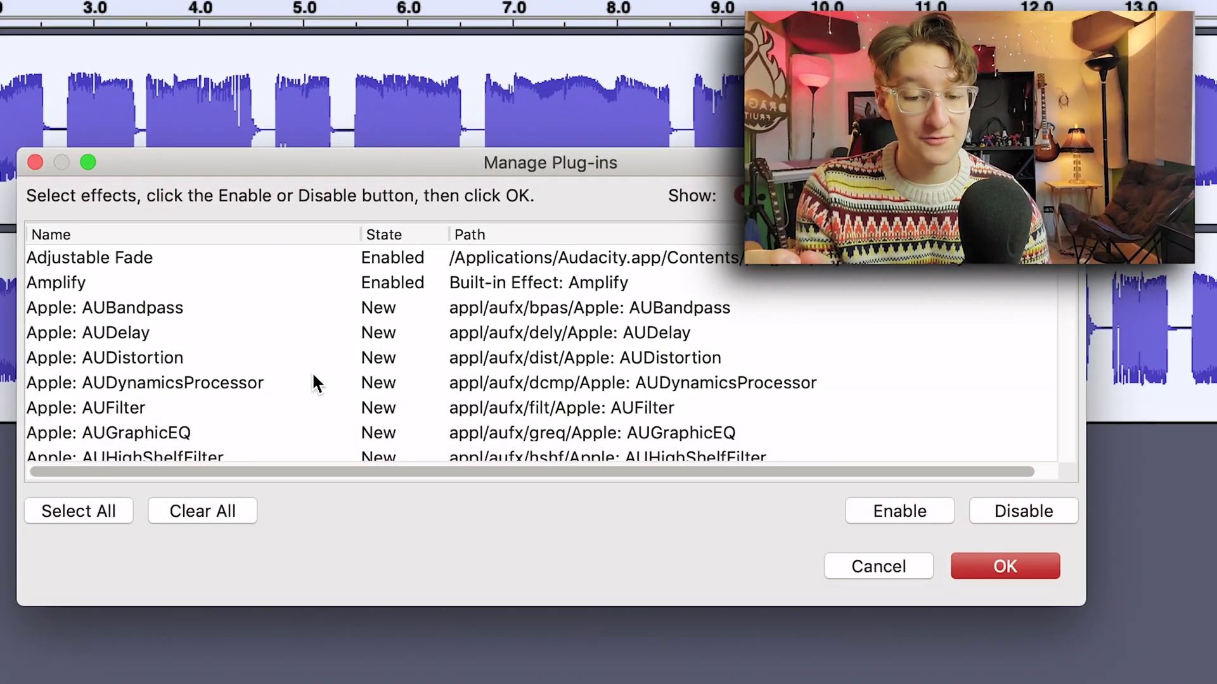
scroll(312, 371, "down", 10)
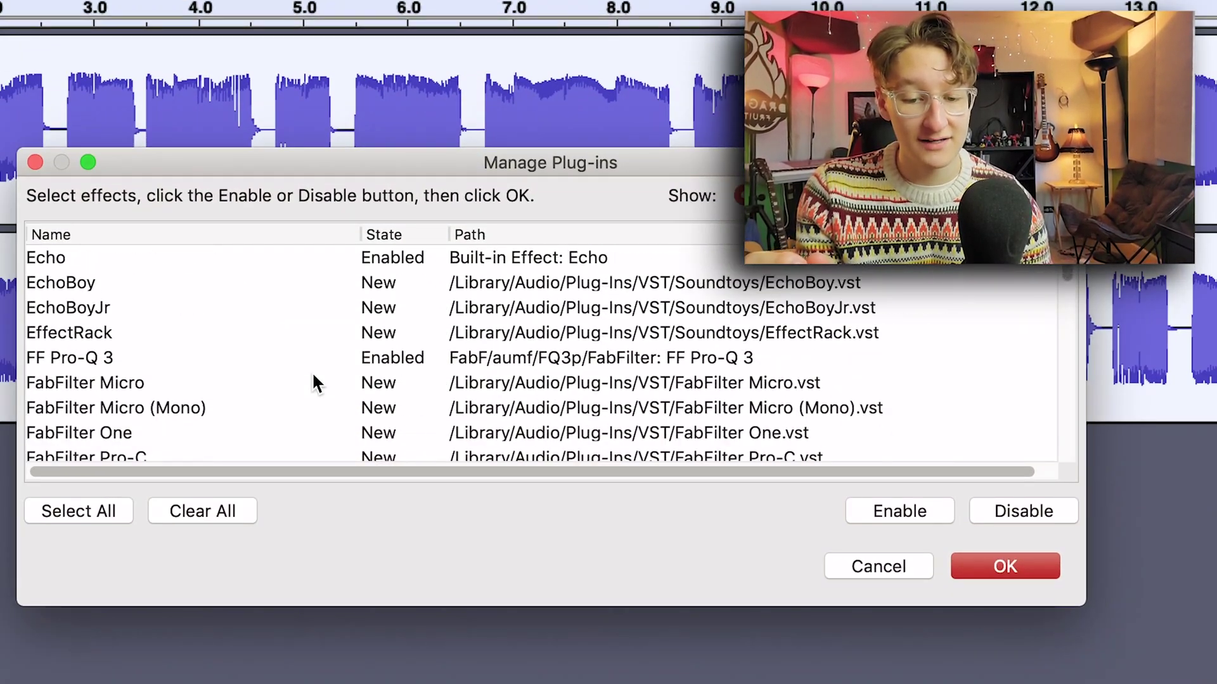
scroll(313, 375, "down", 15)
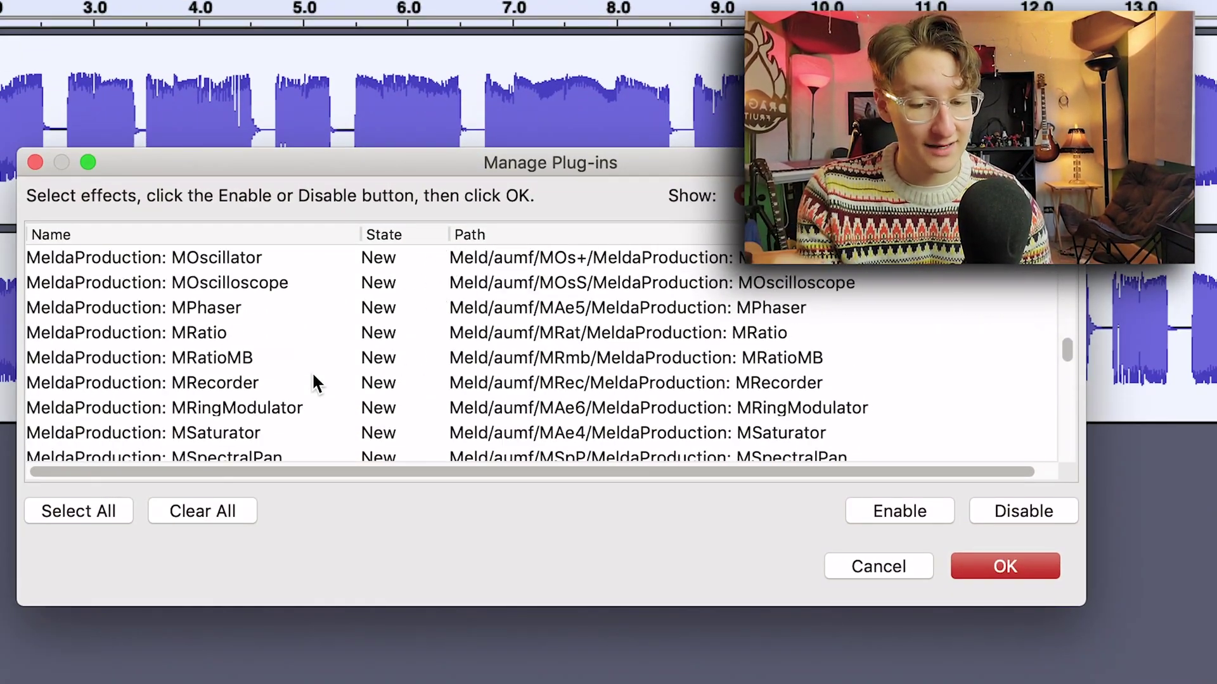
scroll(313, 379, "up", 15)
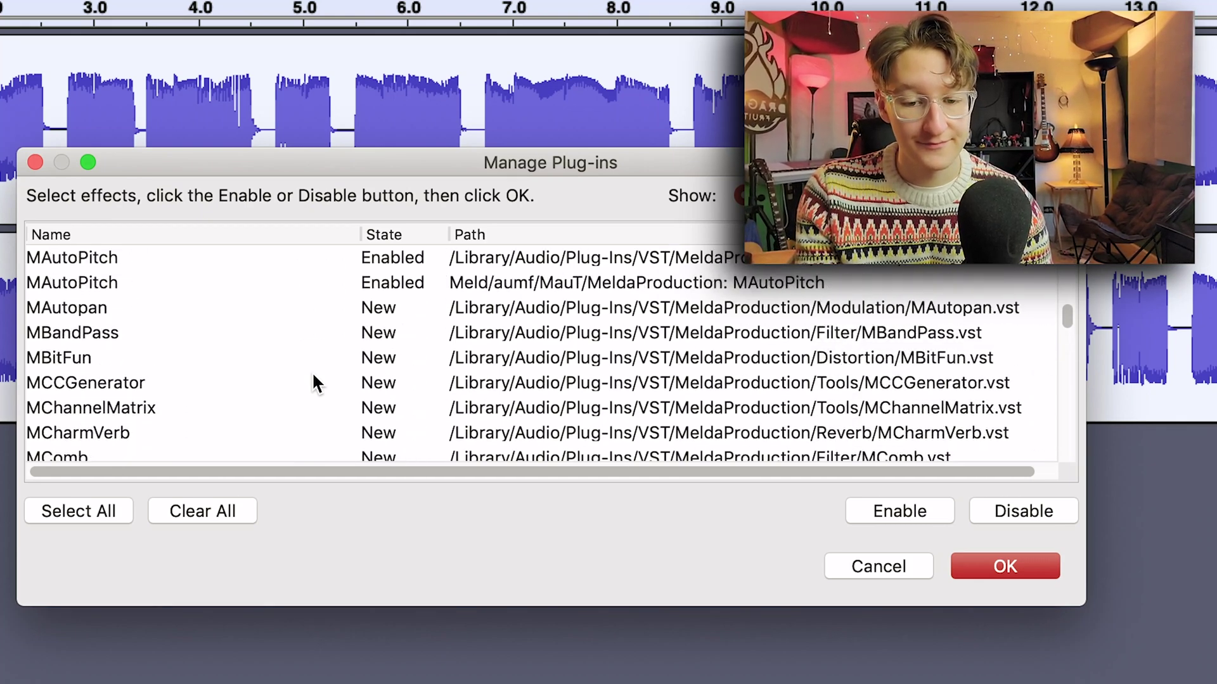
left_click(102, 310)
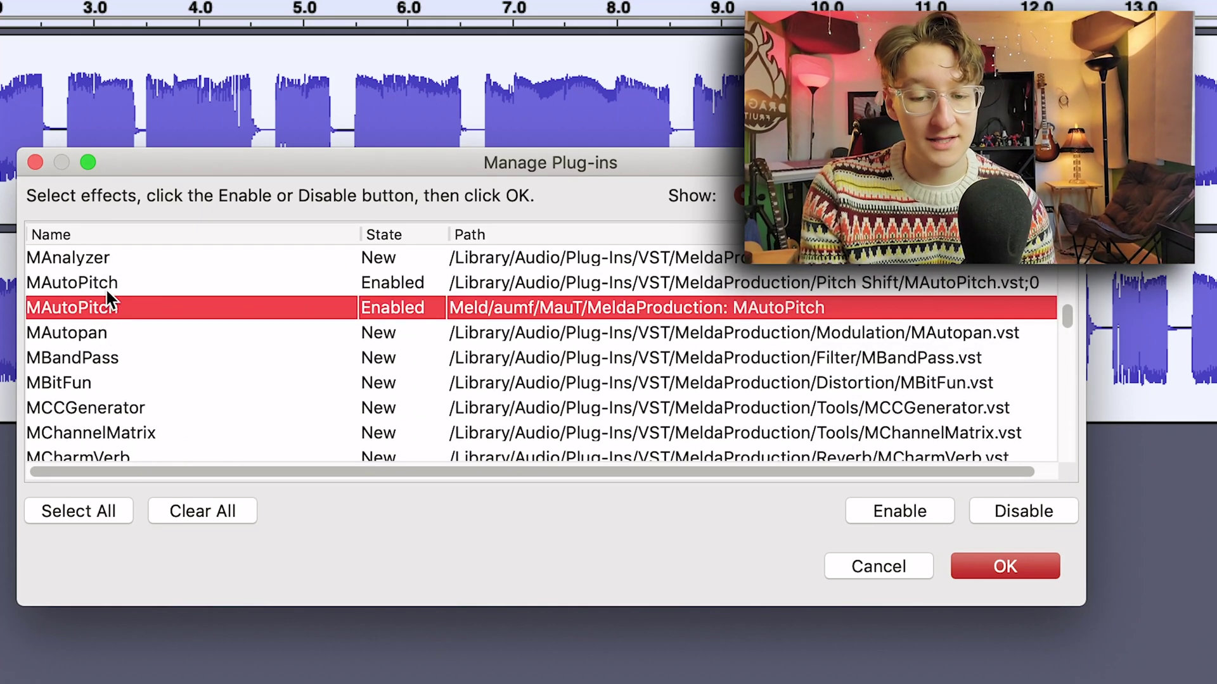
left_click(106, 285, "shift")
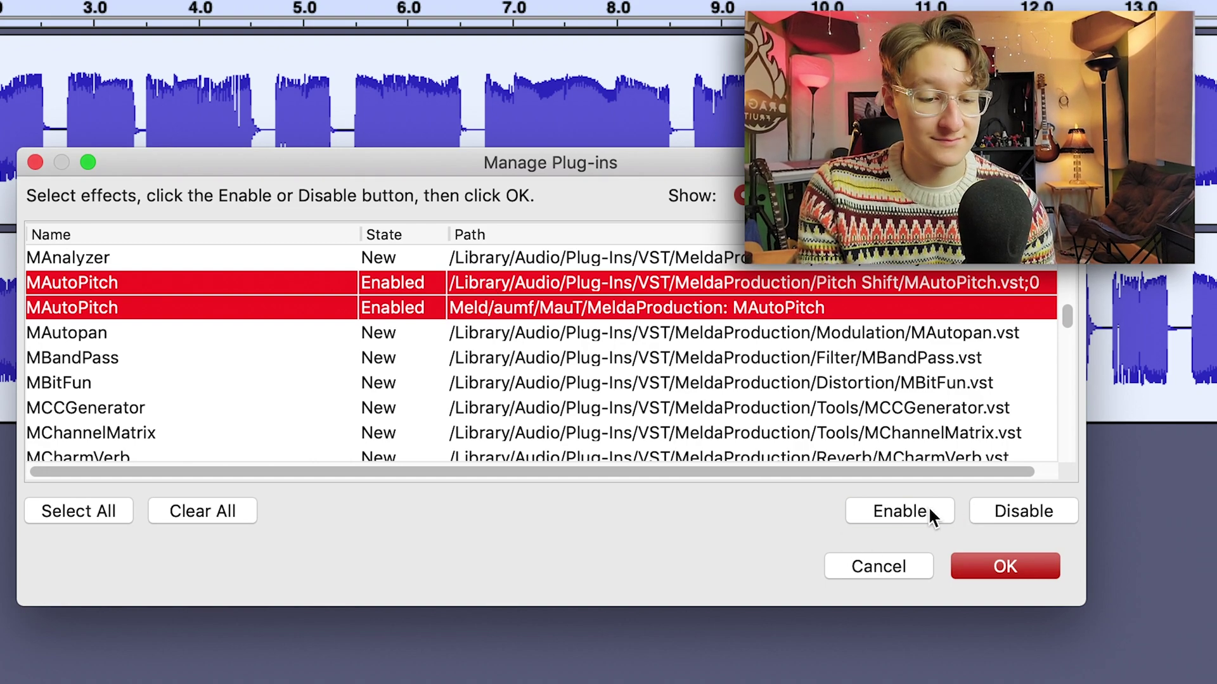
left_click(993, 566)
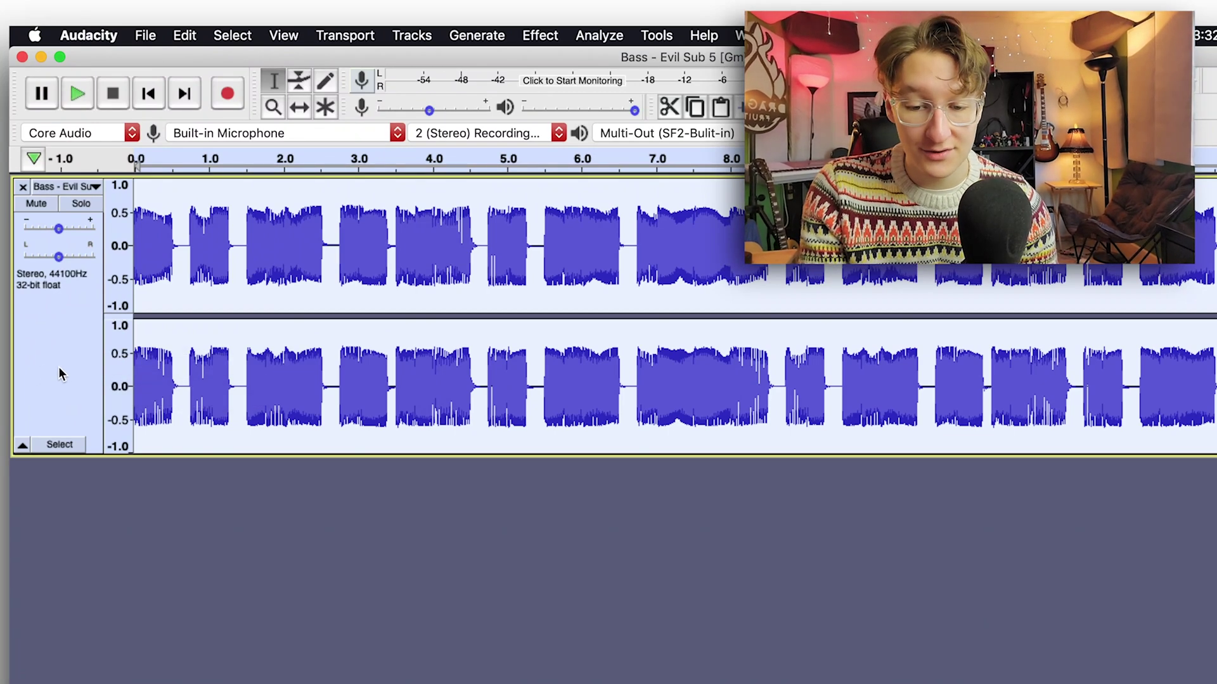
With the bass track selected, open the Meld/aumf version of the MAutoPitch effect and reposition its window
left_click(98, 418, "super")
left_click(76, 365)
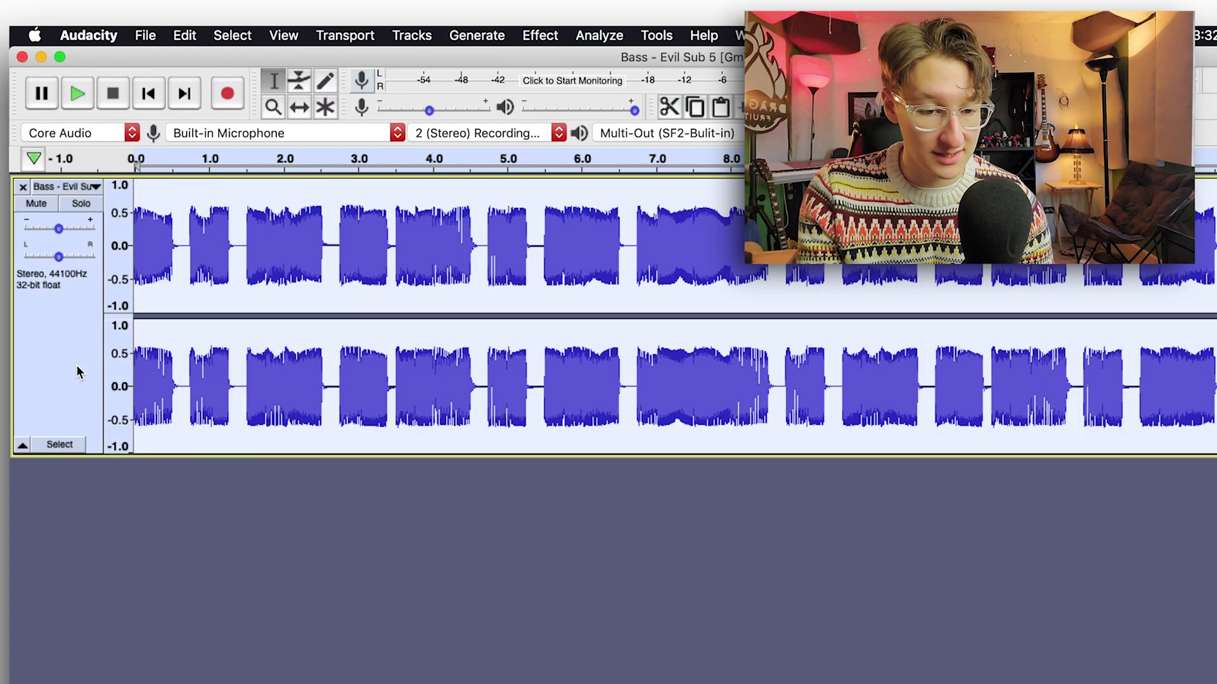
left_click(544, 35)
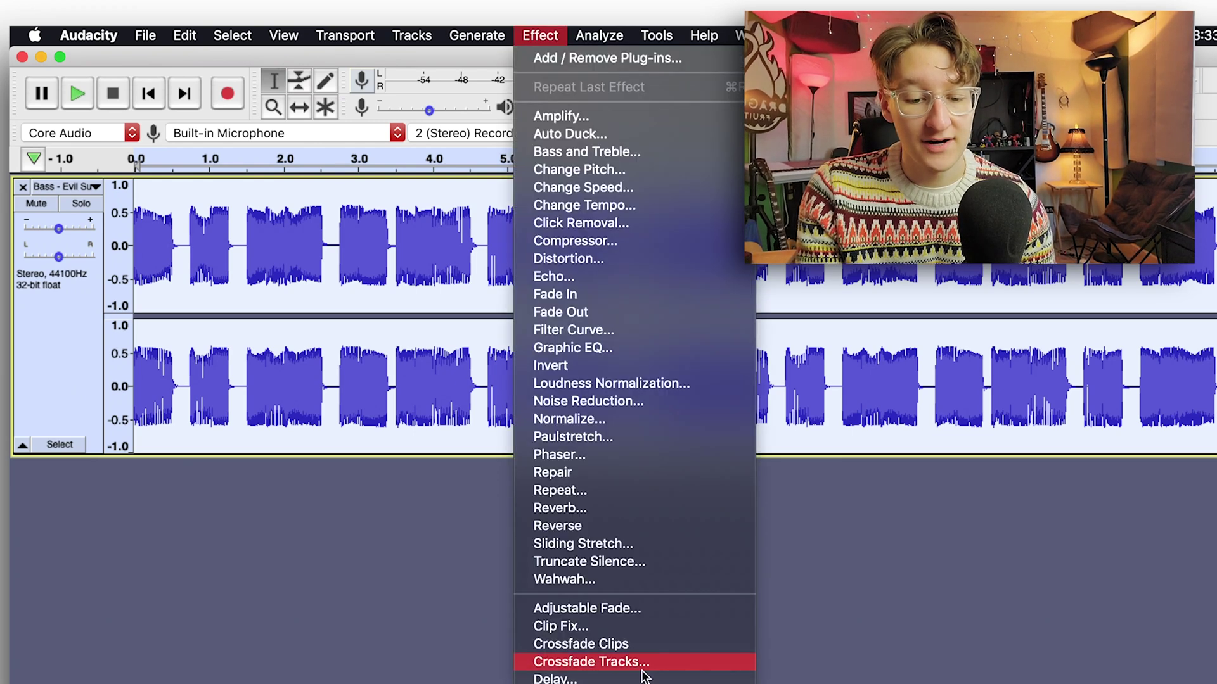
mouse_move(650, 431)
mouse_move(626, 409)
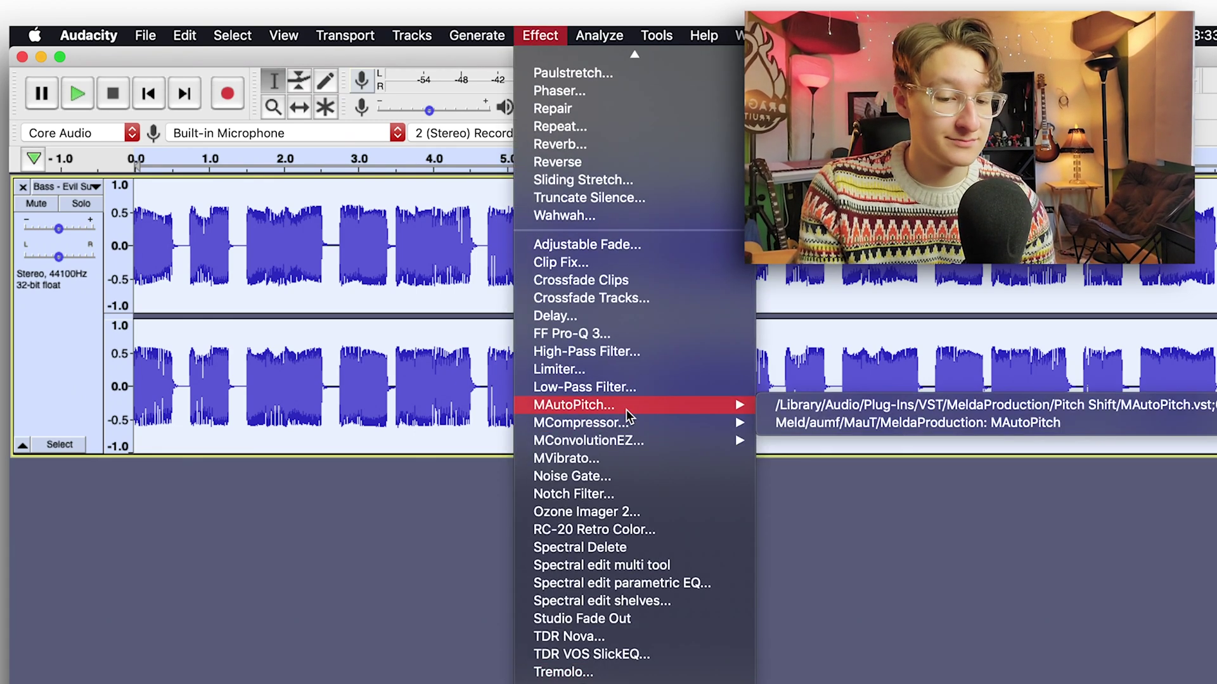
left_click(834, 427)
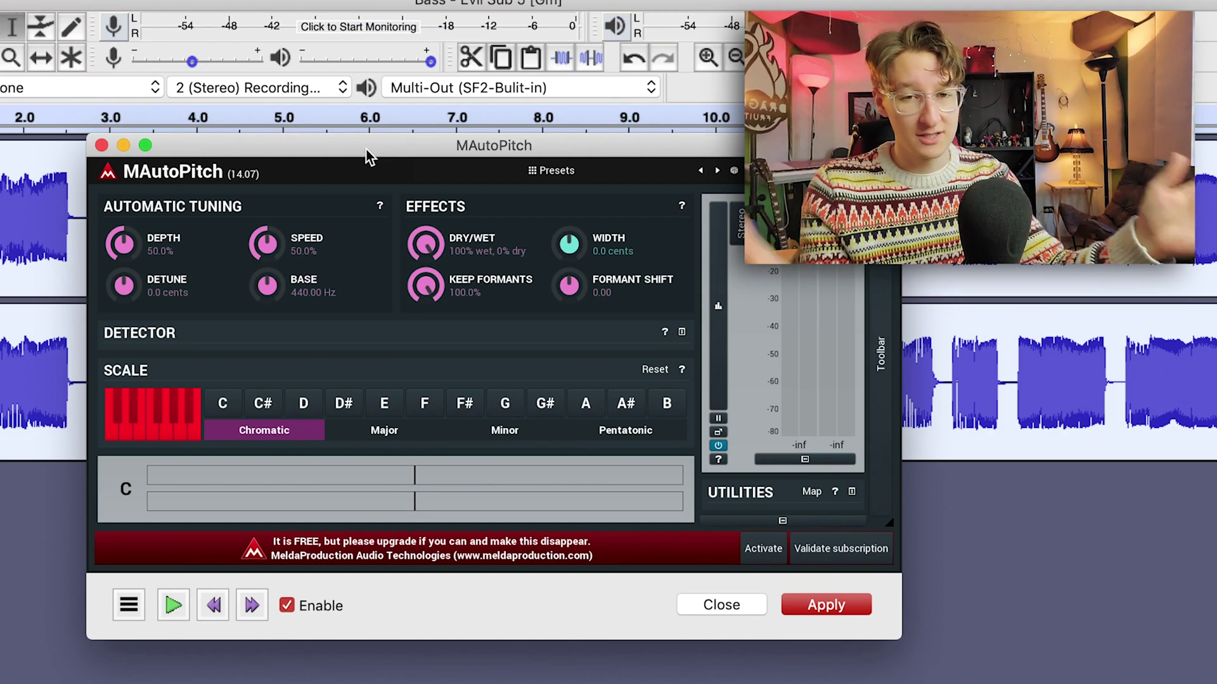
left_click_drag(371, 157, 377, 203)
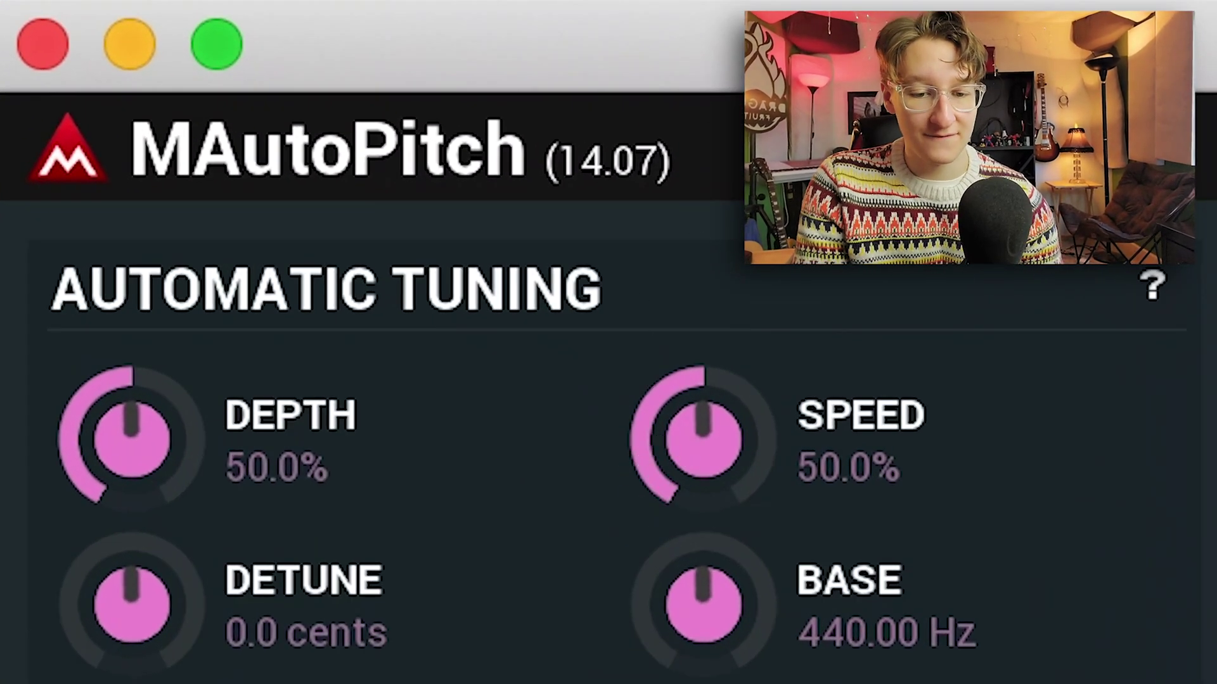
Lower MAutoPitch's automatic tuning speed to about 47% and set the depth to about 49.6%
left_click_drag(702, 437, 701, 515)
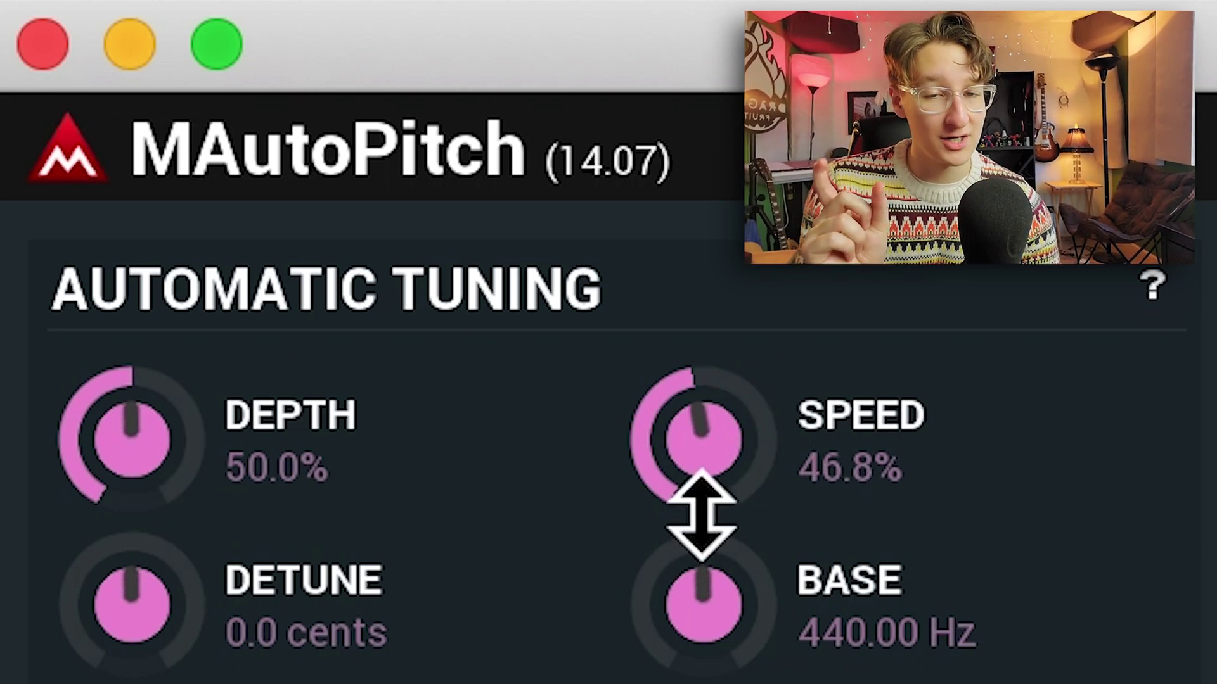
left_click_drag(169, 431, 169, 413)
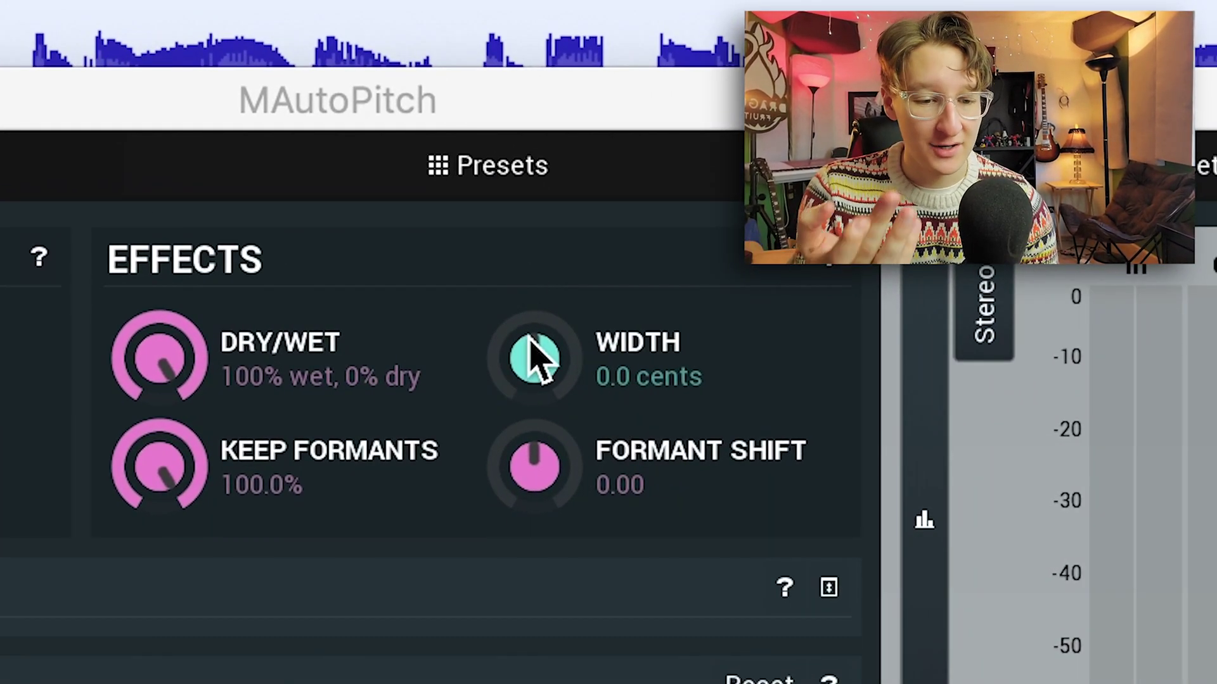
Try a stereo width of +2.4 cents in MAutoPitch and reset the width to 0
left_click_drag(533, 348, 560, 371)
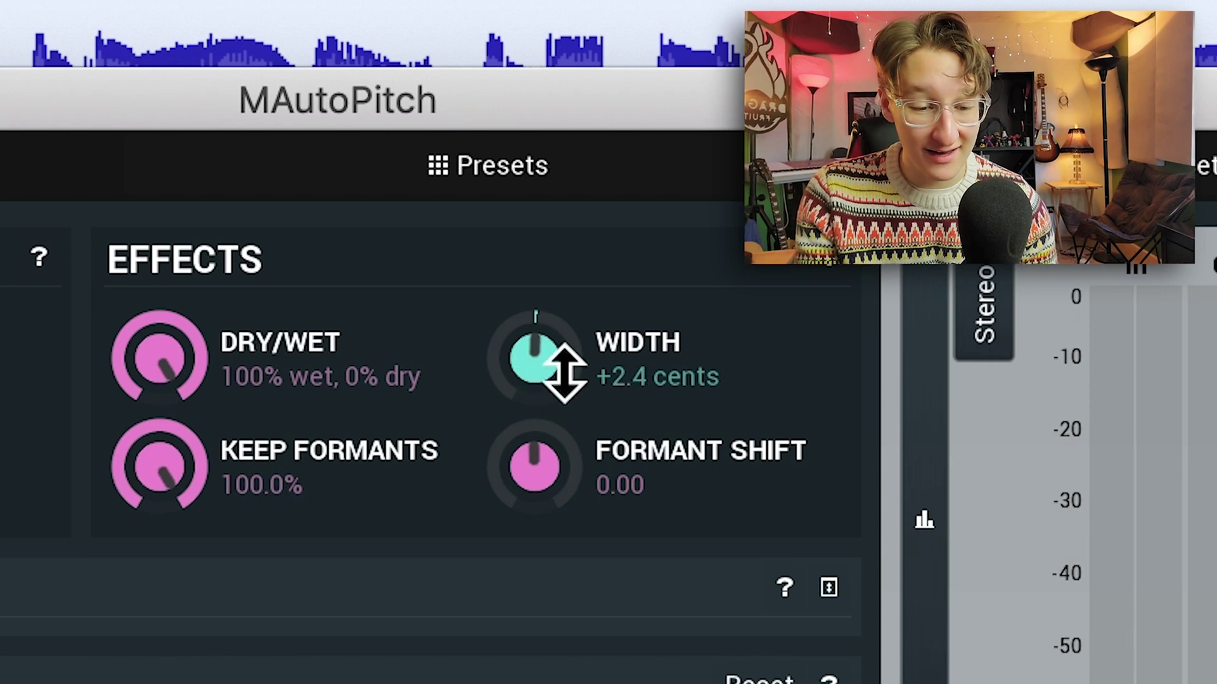
double_click(653, 387)
type("0")
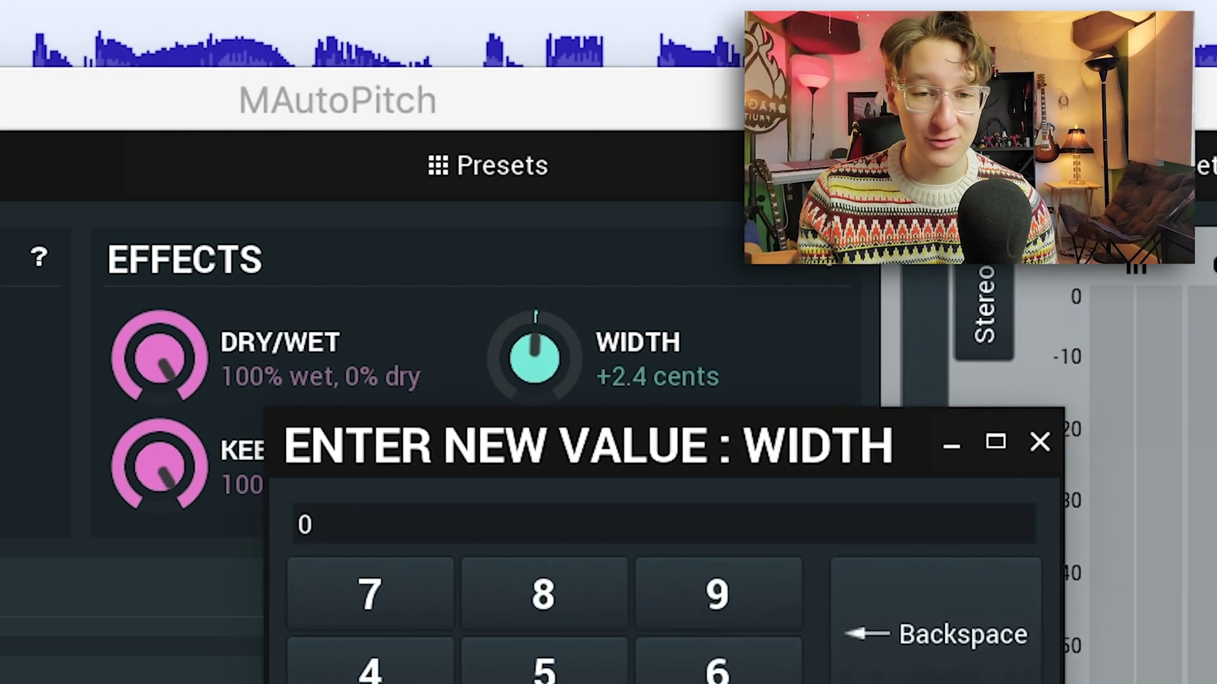
key("Return")
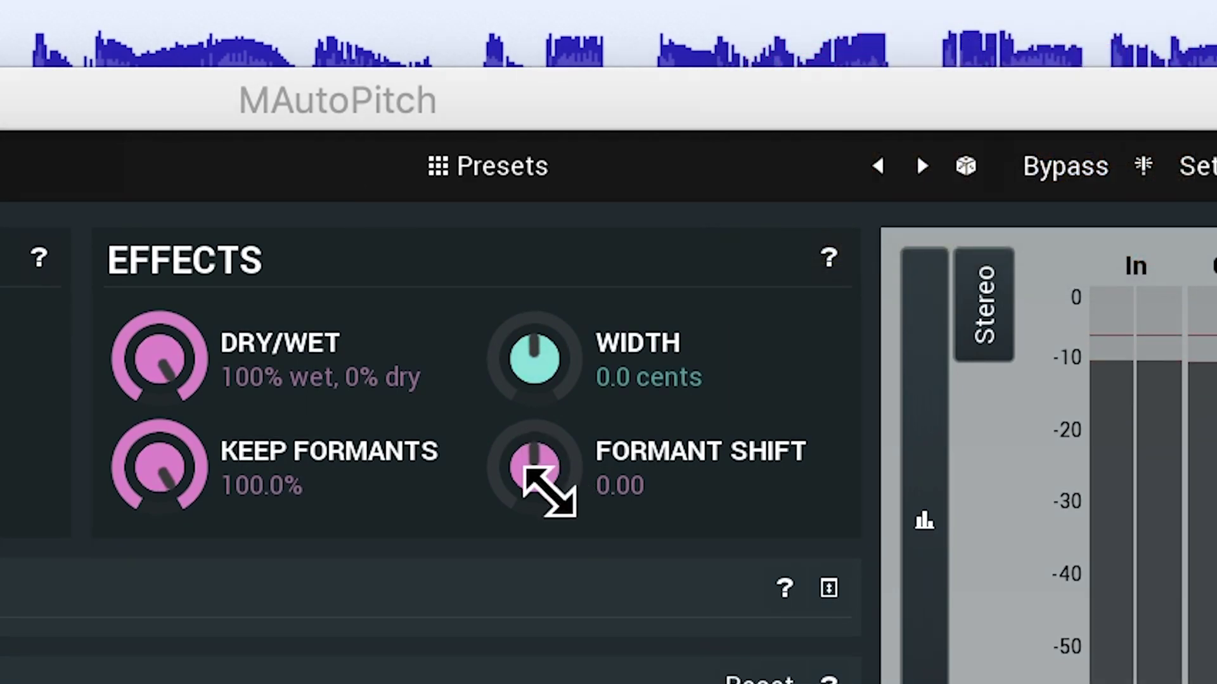
Try out the formant shift, dry/wet and keep formants controls in MAutoPitch's effects section
left_click_drag(534, 484, 591, 504)
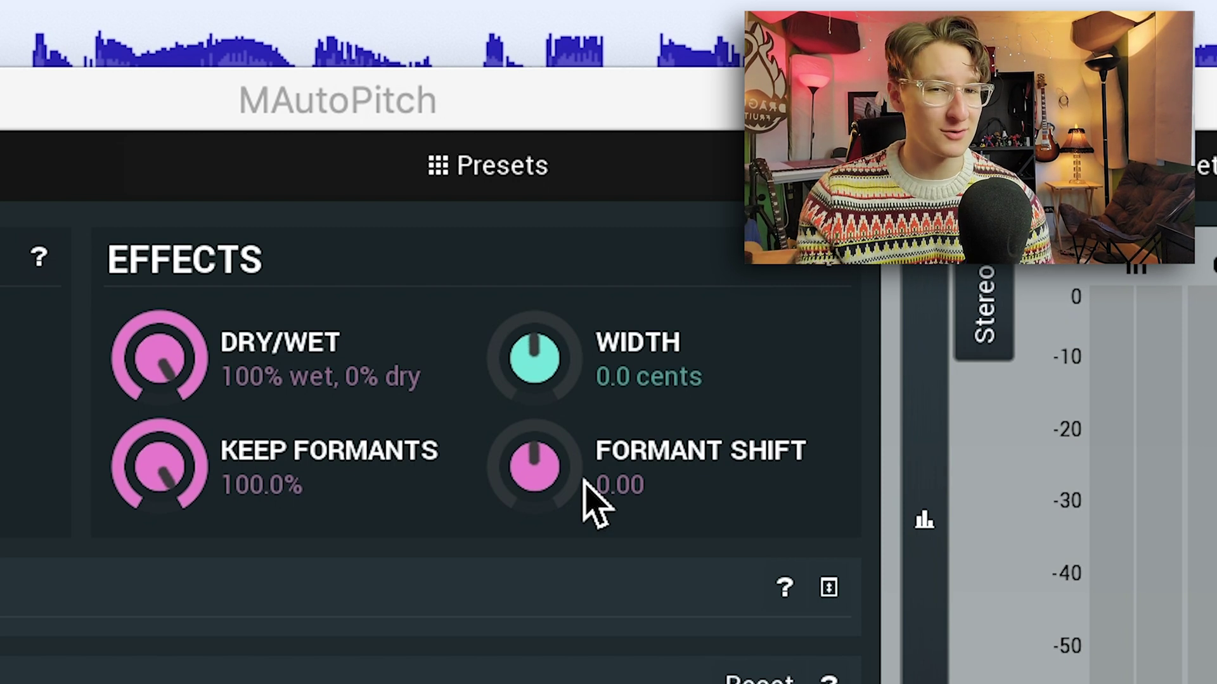
mouse_move(172, 358)
left_mouse_down()
mouse_move(173, 232)
mouse_move(172, 358)
left_mouse_up()
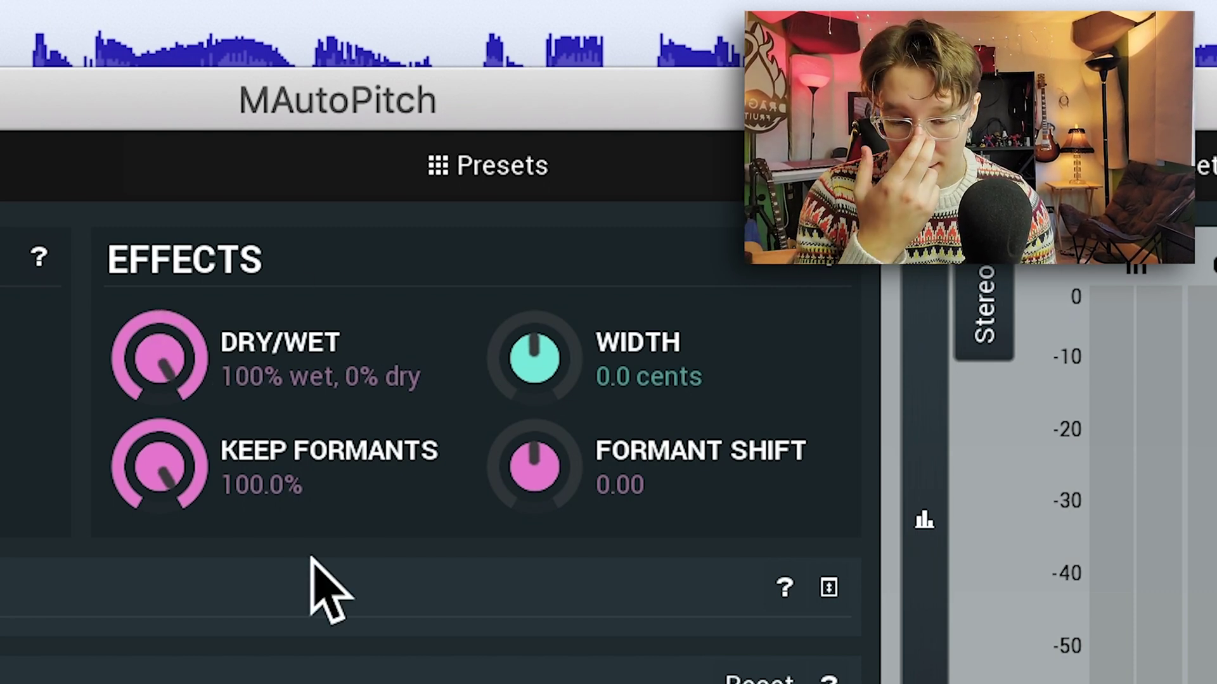
left_click_drag(162, 468, 95, 227)
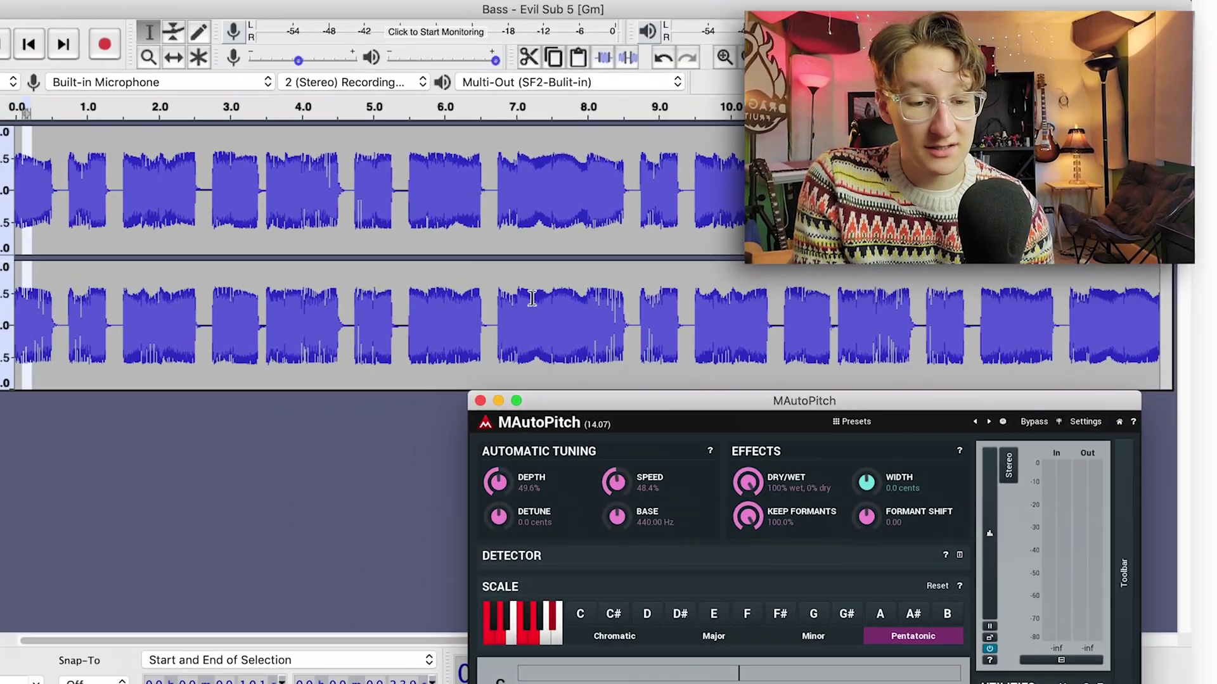
Select the entire bass track and play it in a loop
scroll(583, 307, "down", 2)
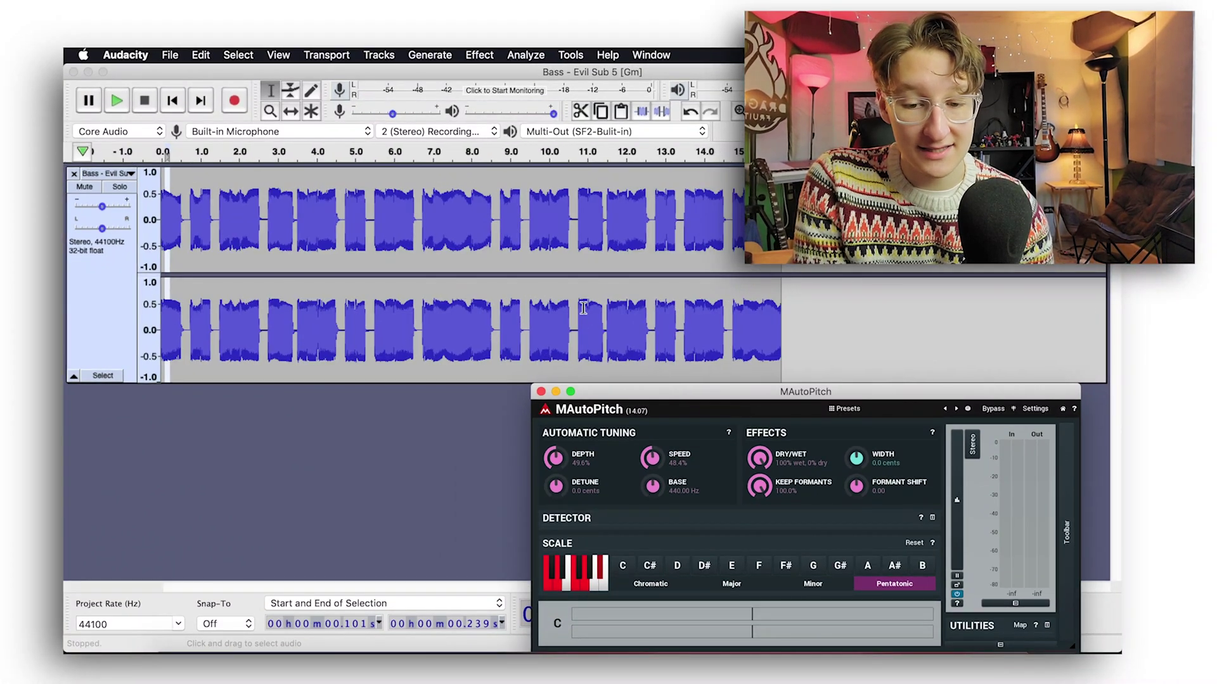
left_click(109, 302)
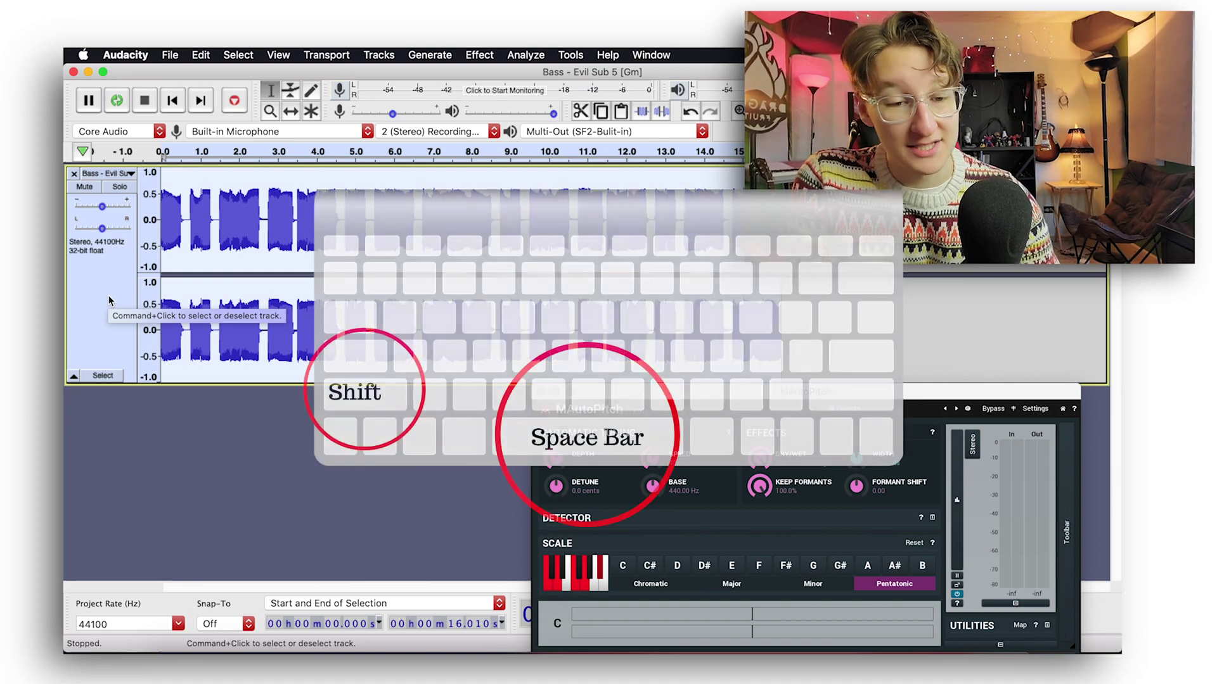
key("shift")
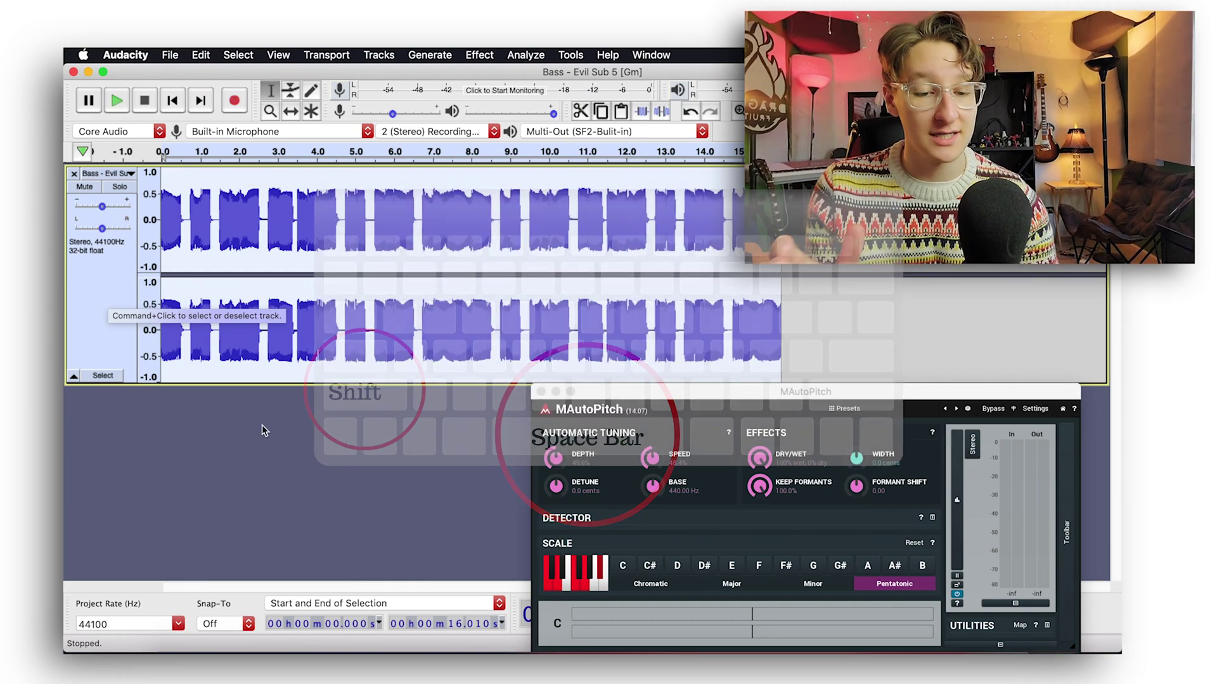
Move the MAutoPitch window up until its bottom controls are reachable and apply the effect to the selected bass track
left_click_drag(604, 401, 529, 229)
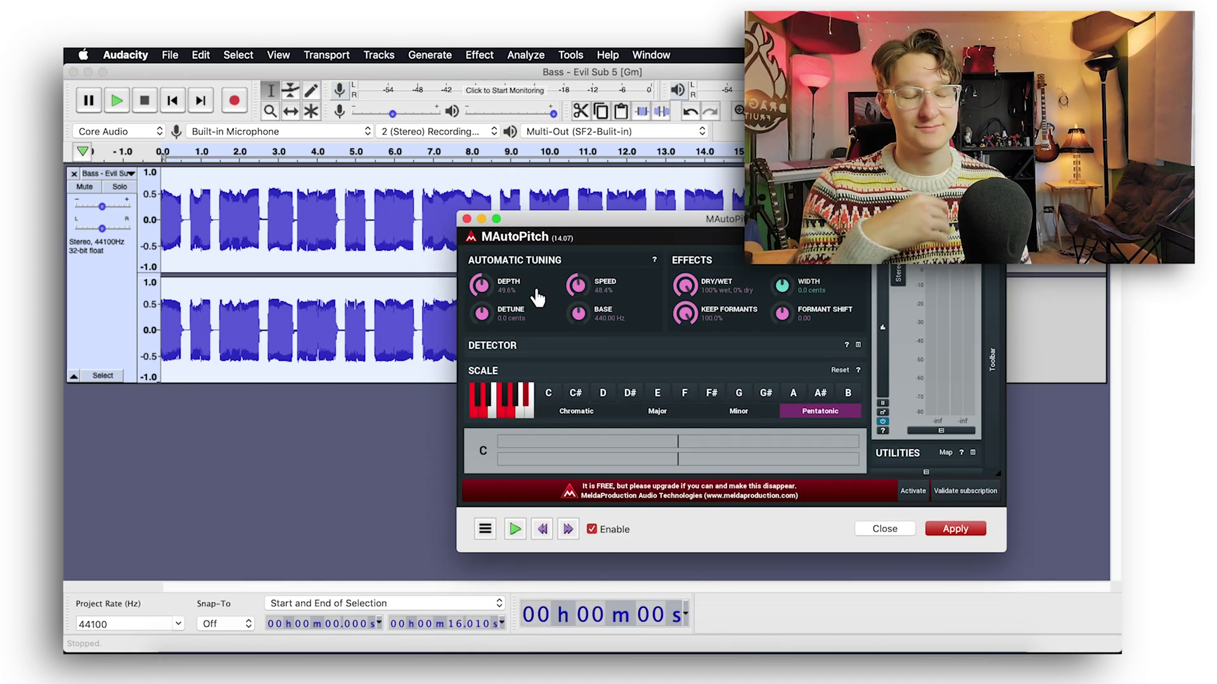
left_click_drag(570, 219, 570, 190)
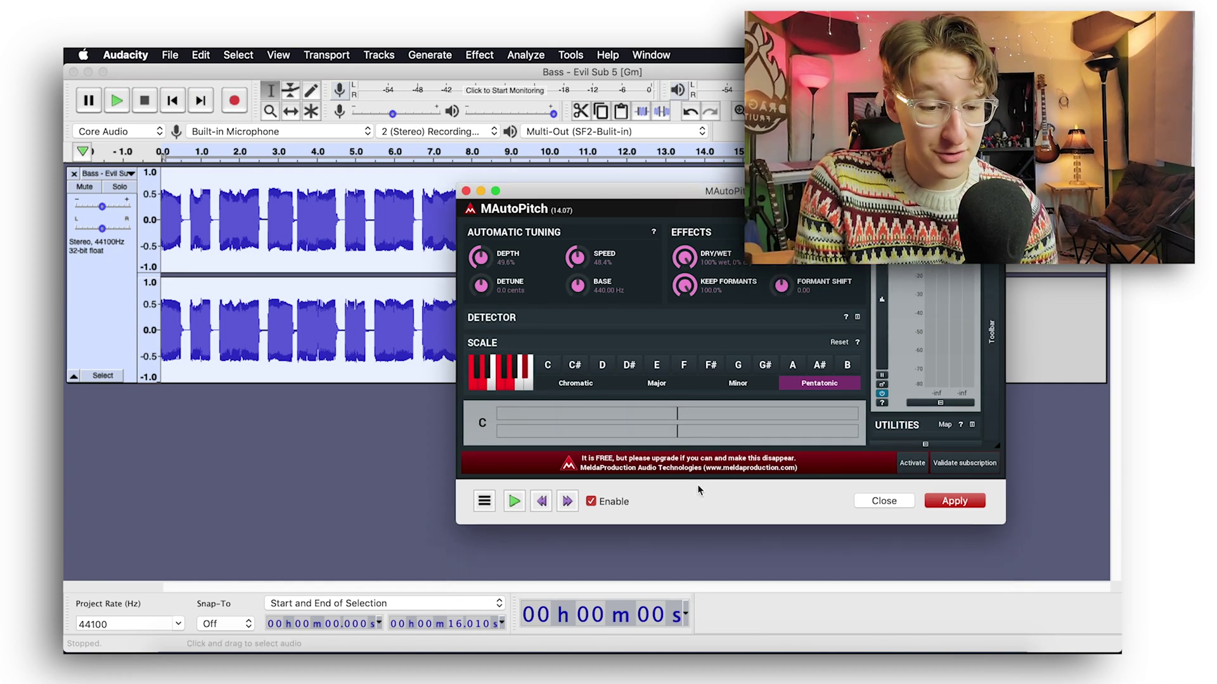
left_click(951, 500)
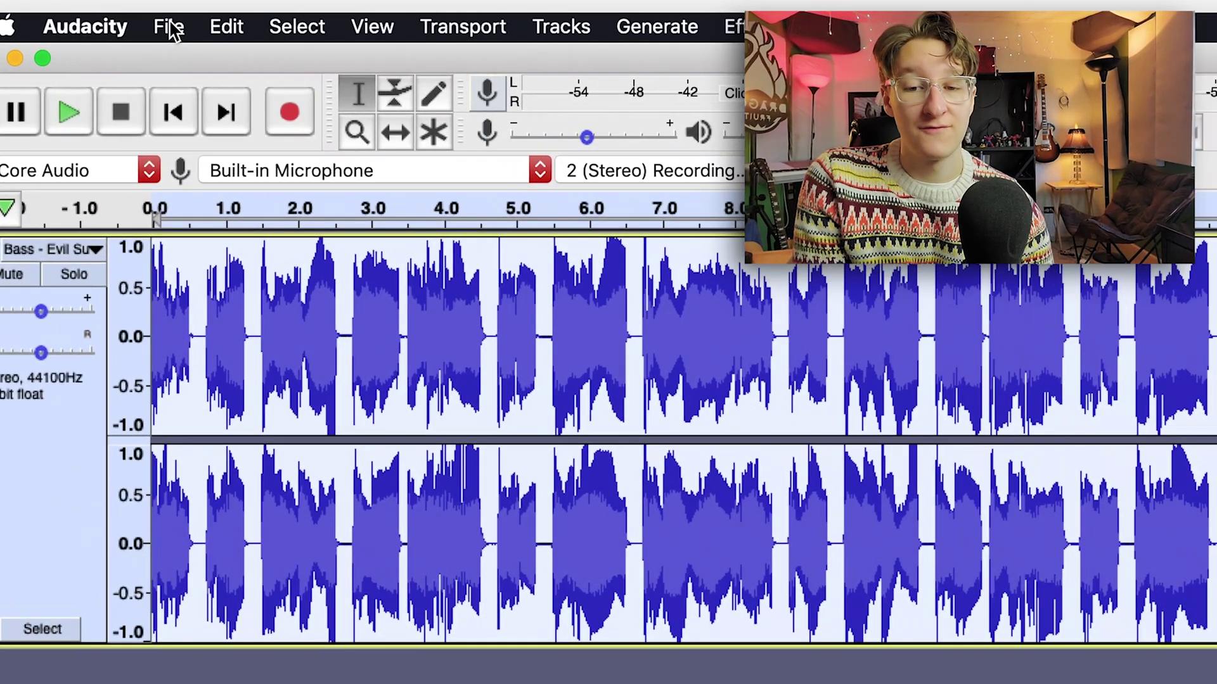
Export the tuned track as a WAV file named "Auto tuned .wav" in the Documents folder
left_click(169, 27)
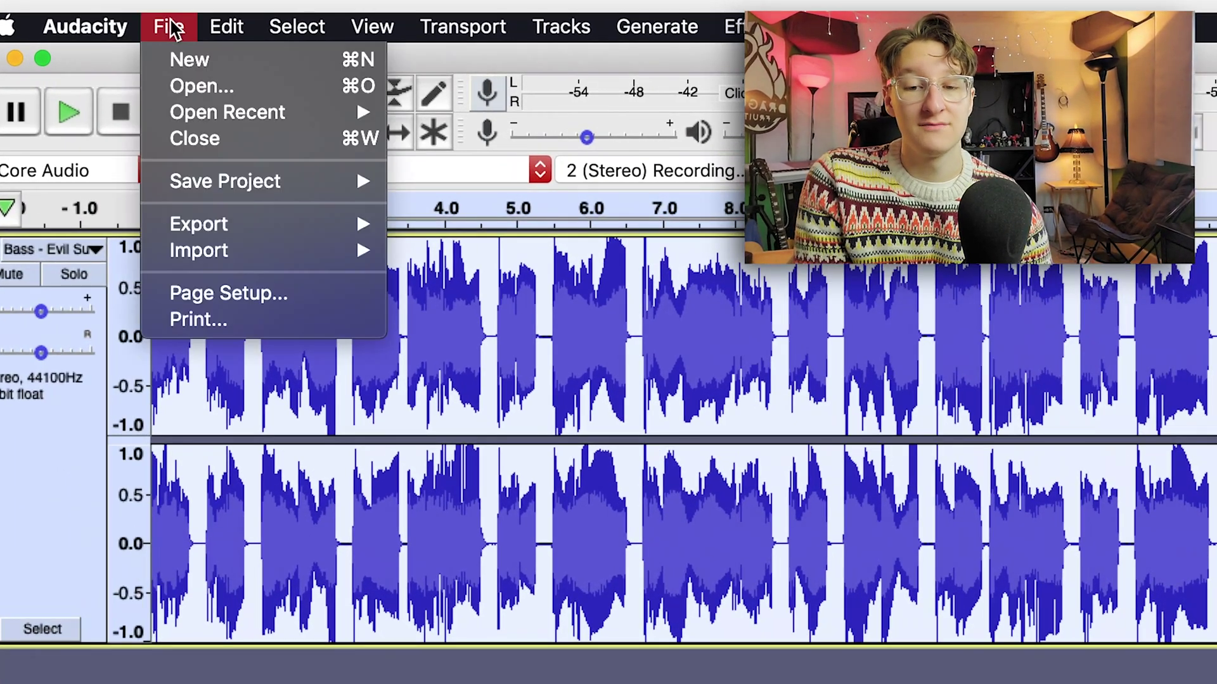
mouse_move(204, 228)
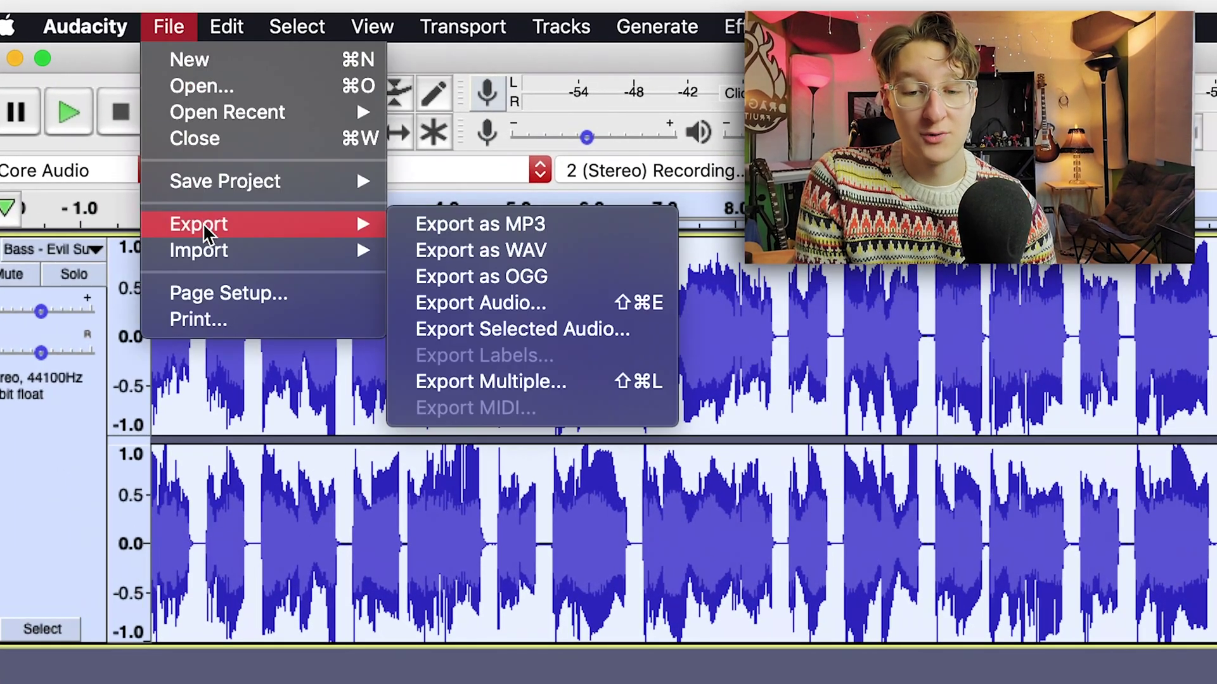
left_click(496, 255)
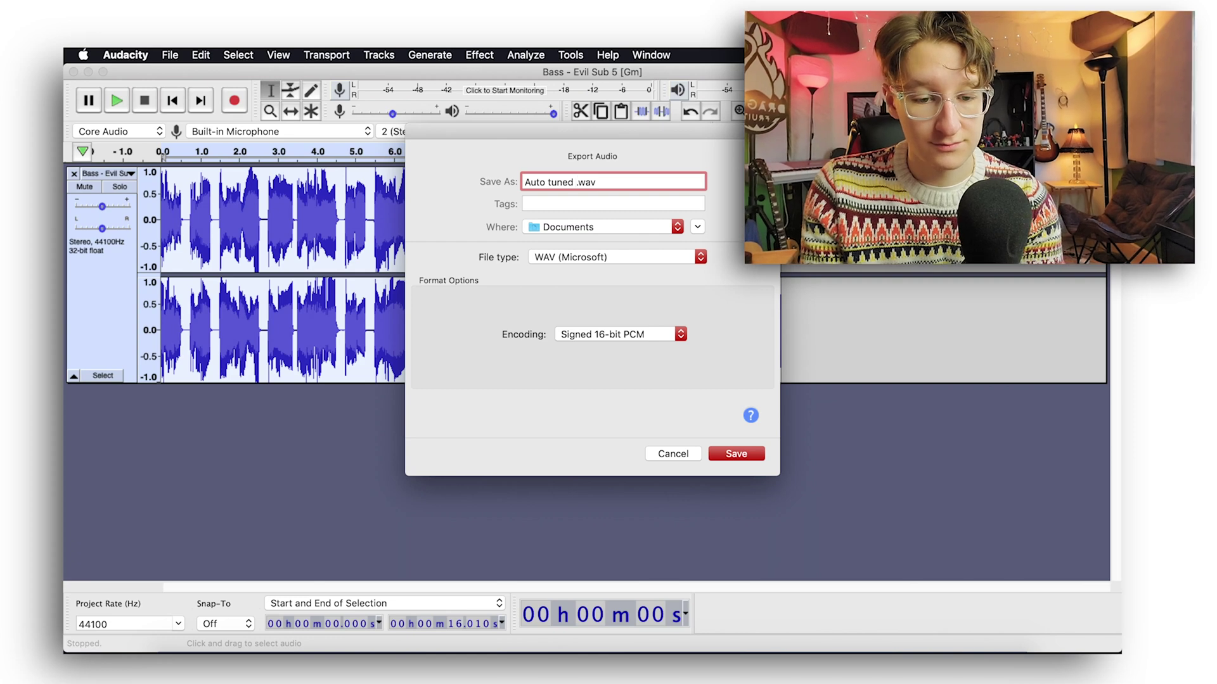
key("Return")
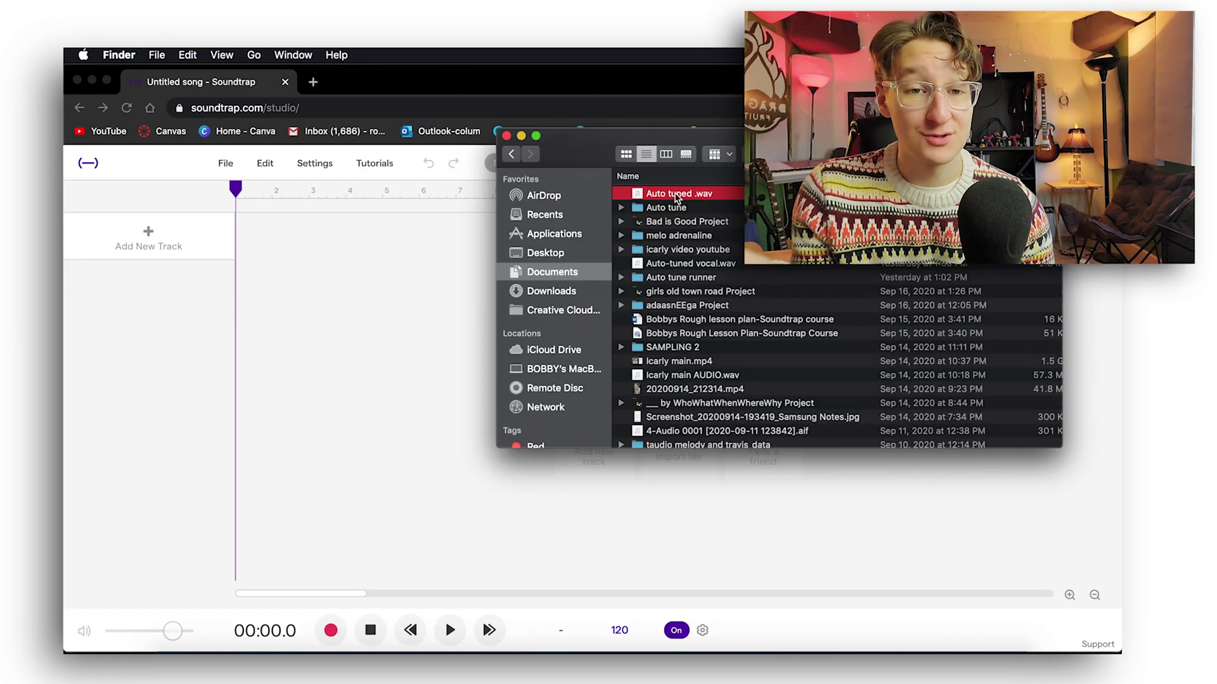
Import "Auto tuned .wav" from the Documents folder in Finder into the untitled Soundtrap song as a new track
left_click_drag(677, 198, 290, 399)
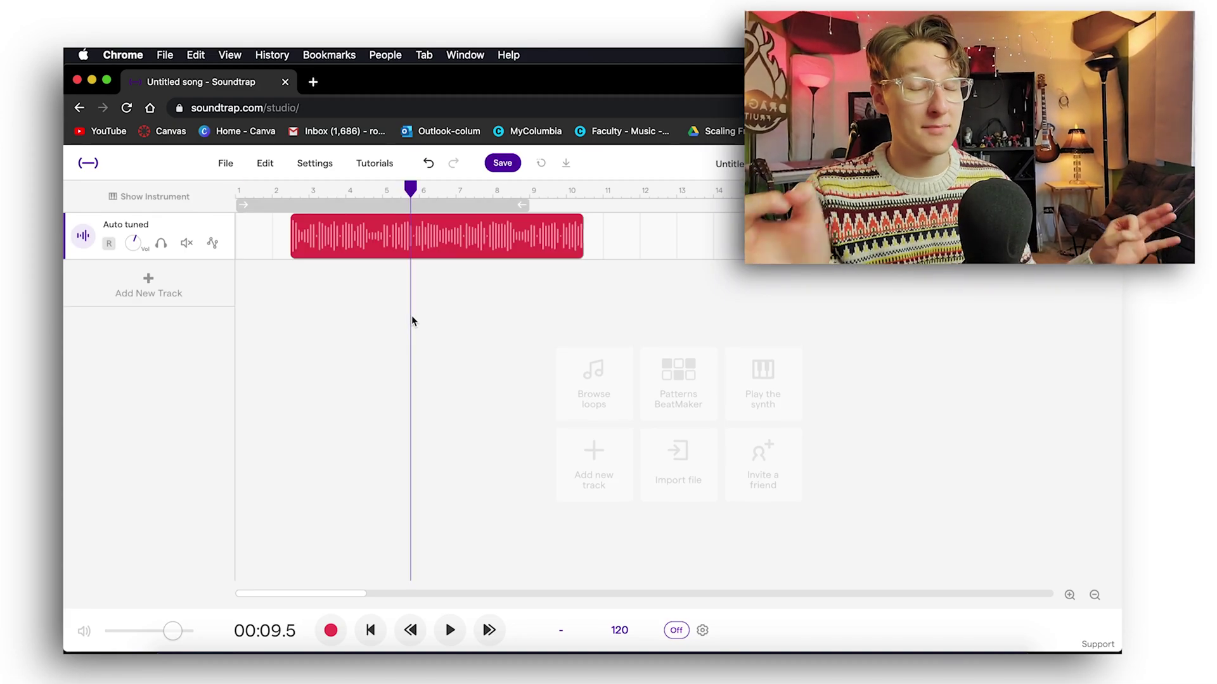